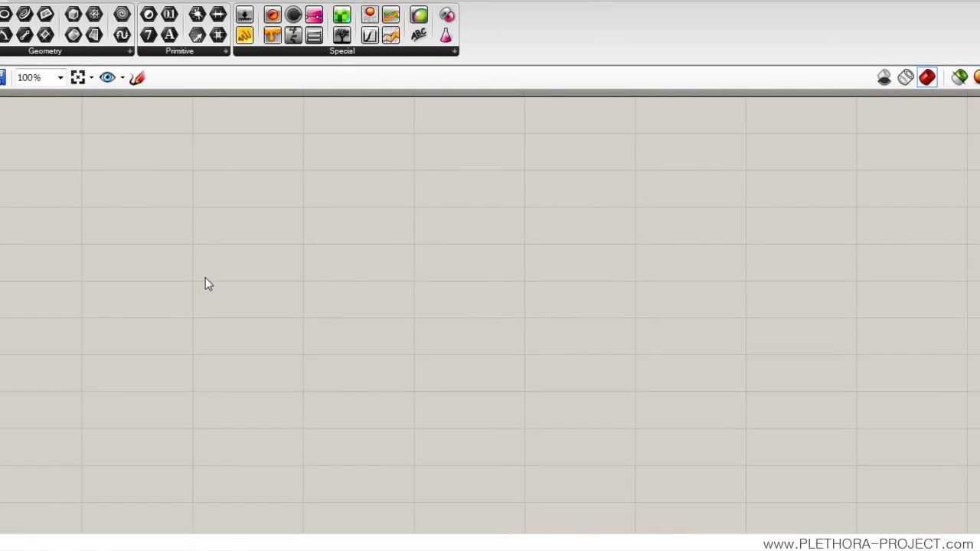
- Place a Series component on the canvas by searching 'SERIE'
{"action": "right_click_drag", "start_coordinate": [425, 257], "coordinate": [402, 289]}
{"action": "right_click_drag", "start_coordinate": [168, 337], "coordinate": [183, 317]}
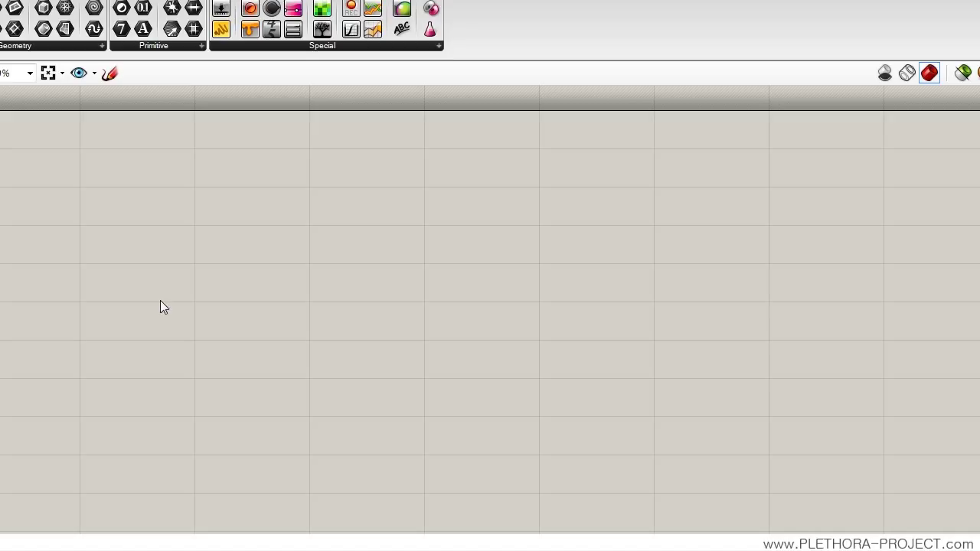
{"action": "double_click", "coordinate": [105, 268]}
{"action": "type", "text": "SERIE"}
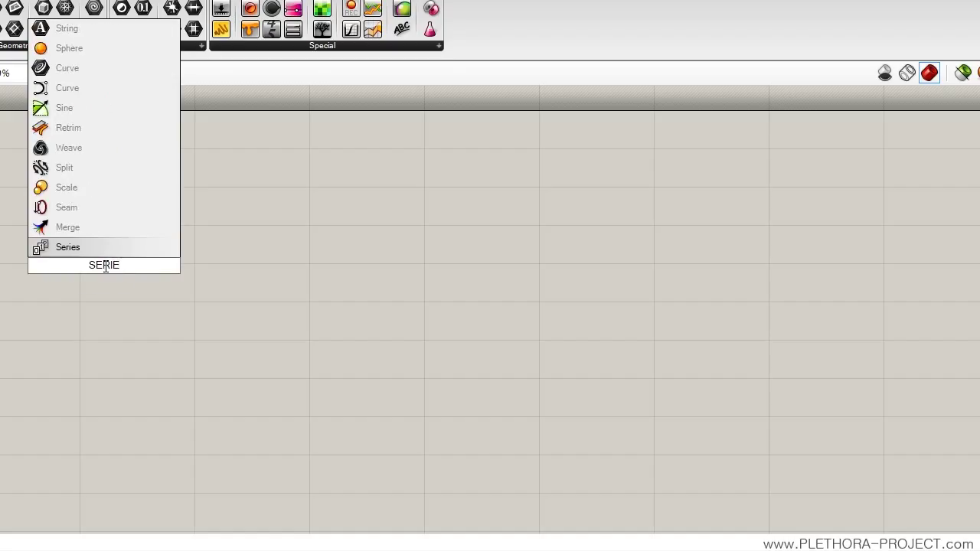
{"action": "key", "text": "Return"}
{"action": "left_click_drag", "start_coordinate": [105, 267], "coordinate": [158, 285]}
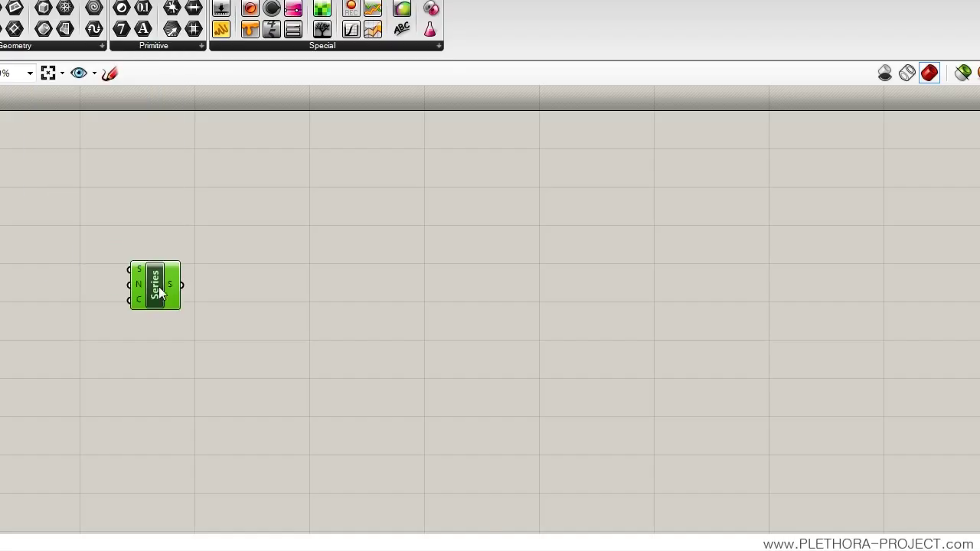
{"action": "scroll", "coordinate": [168, 287], "scroll_direction": "up", "scroll_amount": 1}
- Preview the Series output in a temporary Panel, then delete the panel
{"action": "left_click_drag", "start_coordinate": [221, 29], "coordinate": [355, 301]}
{"action": "left_click_drag", "start_coordinate": [200, 287], "coordinate": [299, 274]}
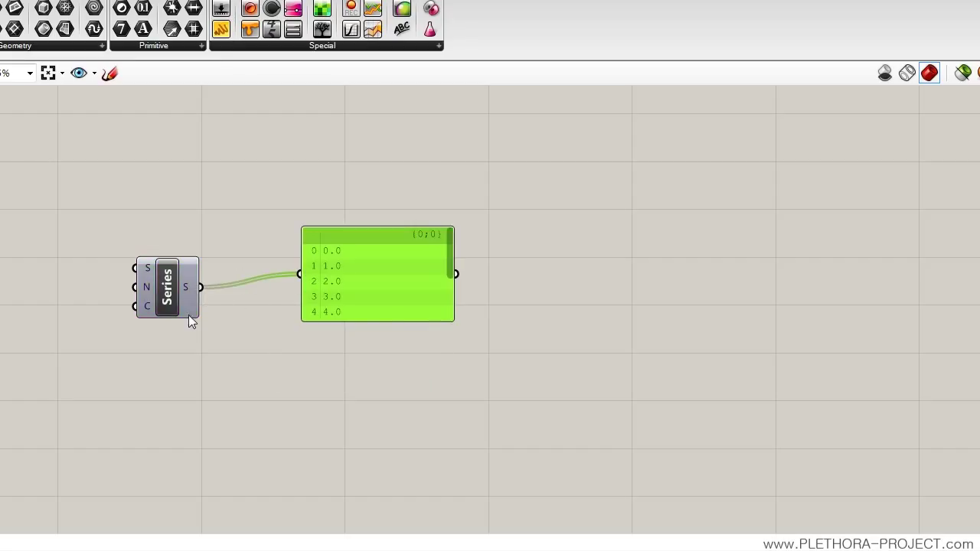
{"action": "left_click_drag", "start_coordinate": [419, 323], "coordinate": [426, 403]}
{"action": "key", "text": "Delete"}
- Add a number slider left of the Series and raise its maximum to 200
{"action": "left_click_drag", "start_coordinate": [222, 29], "coordinate": [52, 275]}
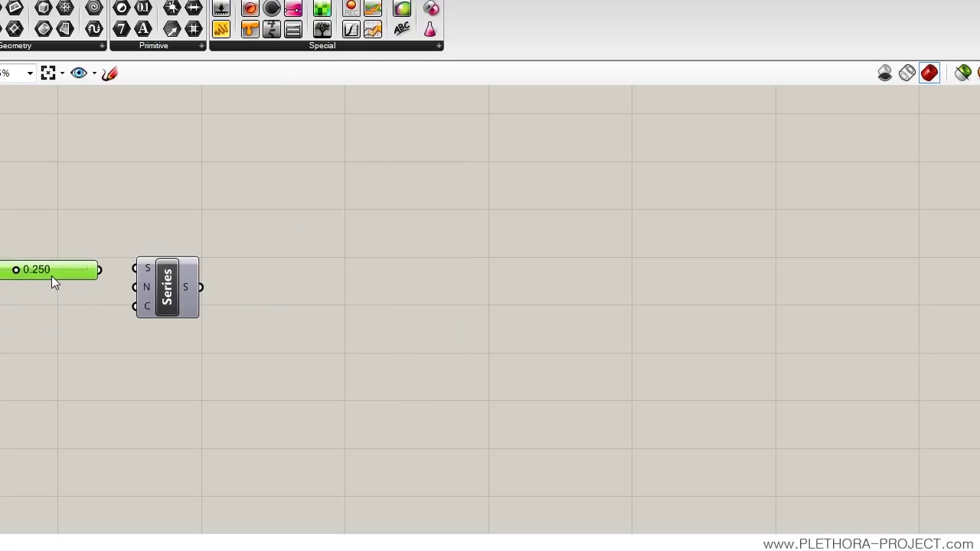
{"action": "right_click", "coordinate": [54, 273]}
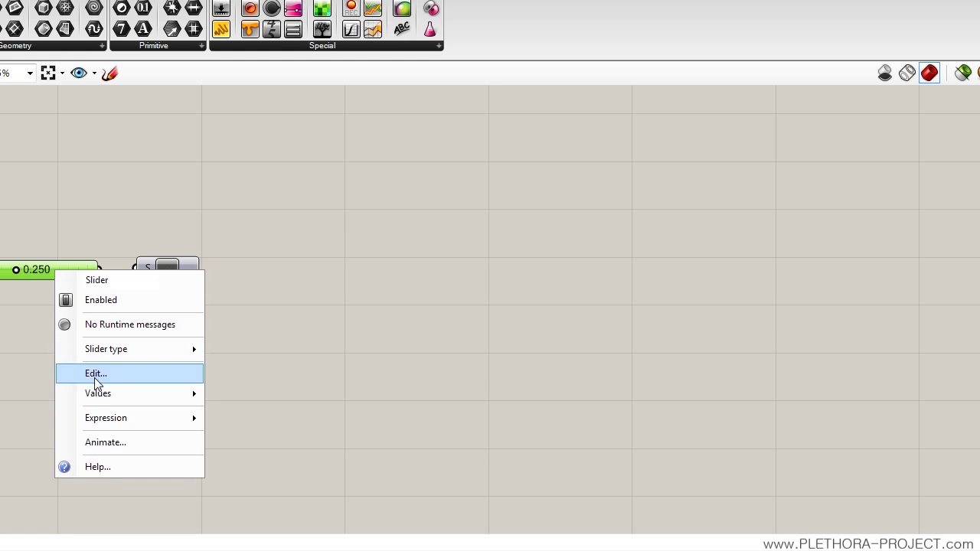
{"action": "left_click", "coordinate": [96, 372]}
{"action": "double_click", "coordinate": [143, 418]}
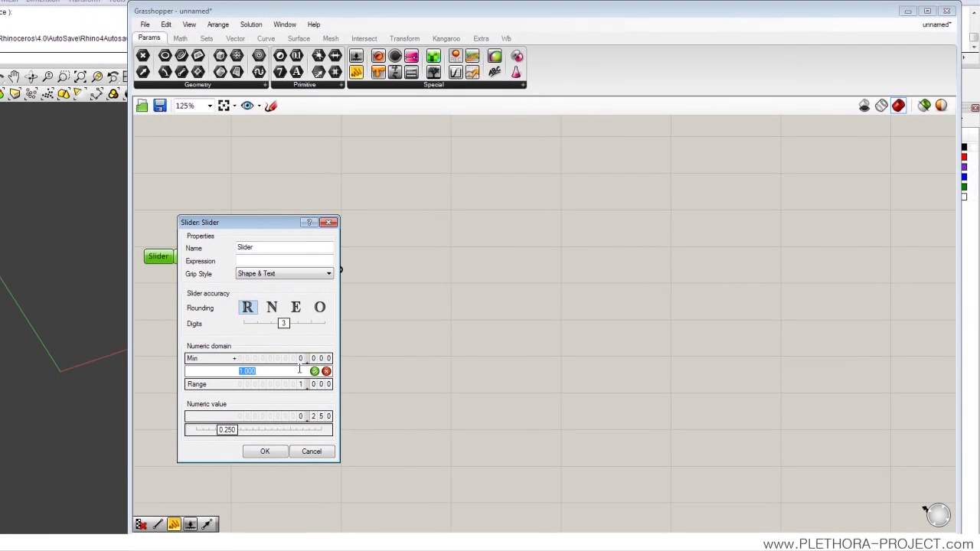
{"action": "type", "text": "1"}
{"action": "type", "text": "0"}
{"action": "key", "text": "Return"}
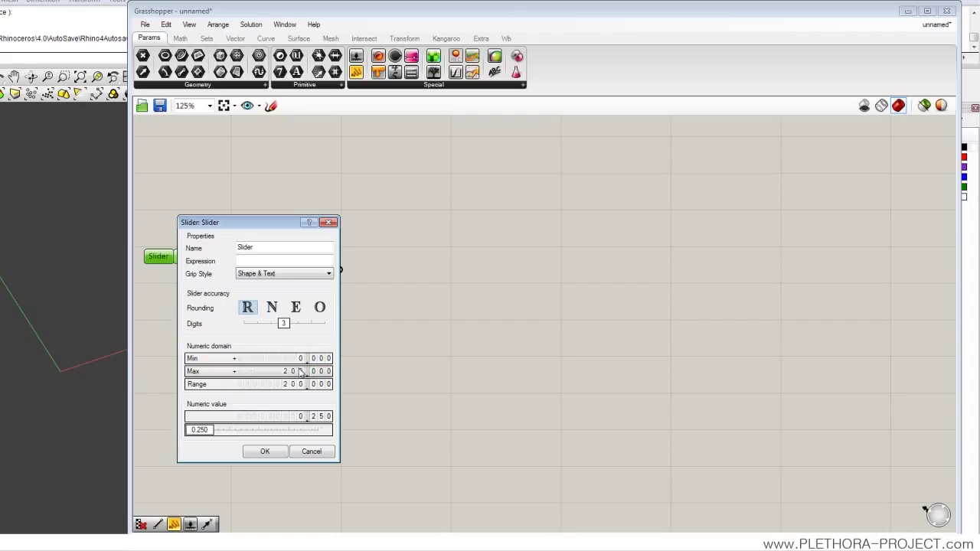
- Set the first slider to 0 and wire it into the Series start input
{"action": "left_click", "coordinate": [263, 451]}
{"action": "left_click_drag", "start_coordinate": [313, 269], "coordinate": [343, 265]}
{"action": "left_click_drag", "start_coordinate": [247, 258], "coordinate": [270, 250]}
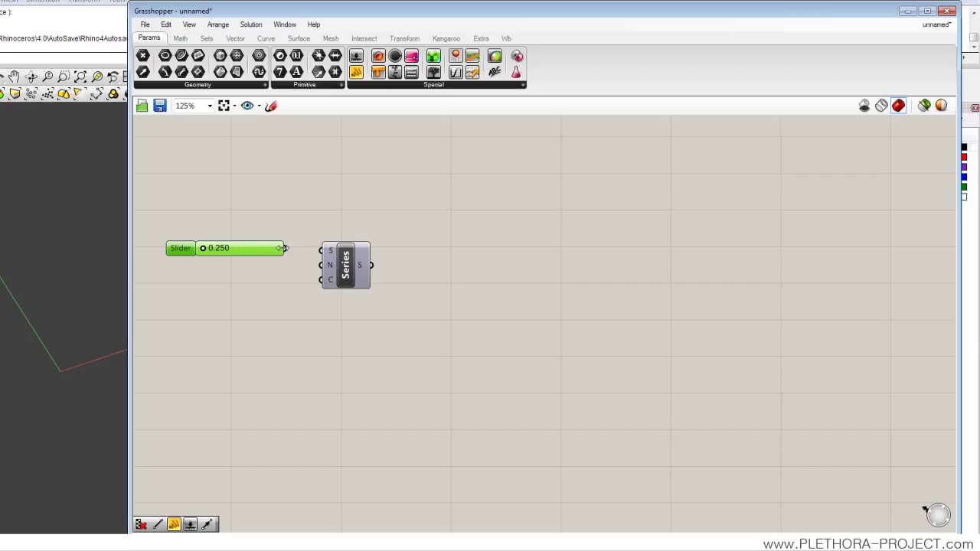
{"action": "mouse_move", "coordinate": [328, 255]}
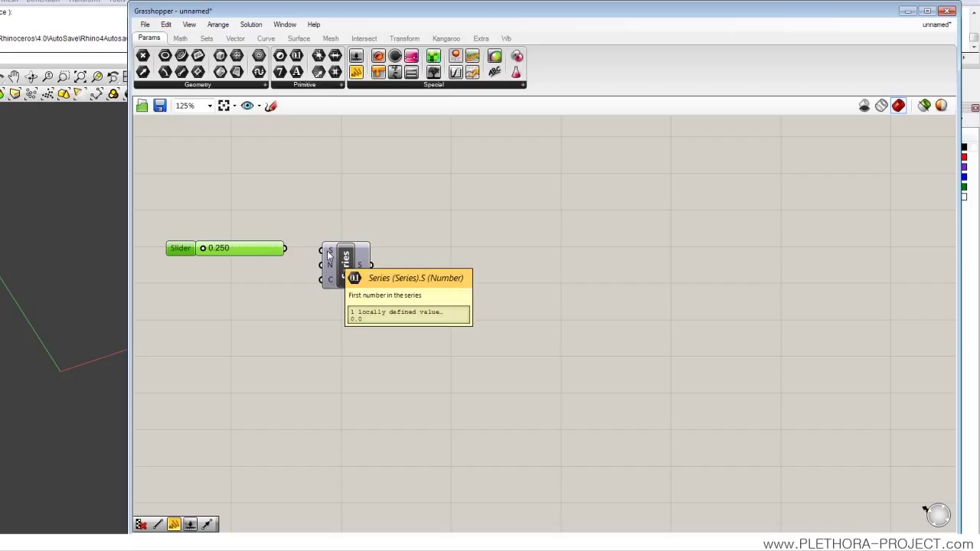
{"action": "left_click_drag", "start_coordinate": [203, 252], "coordinate": [184, 251]}
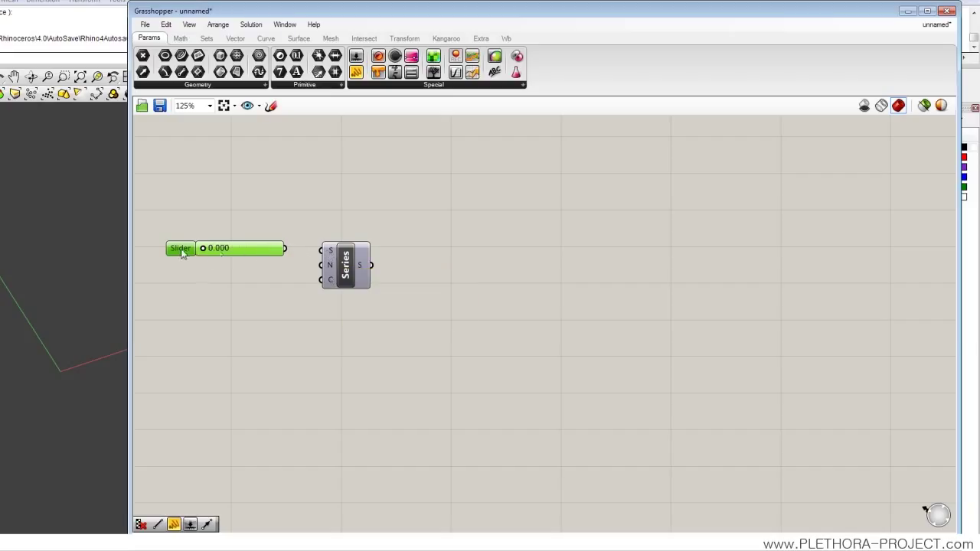
{"action": "left_click_drag", "start_coordinate": [287, 250], "coordinate": [258, 271]}
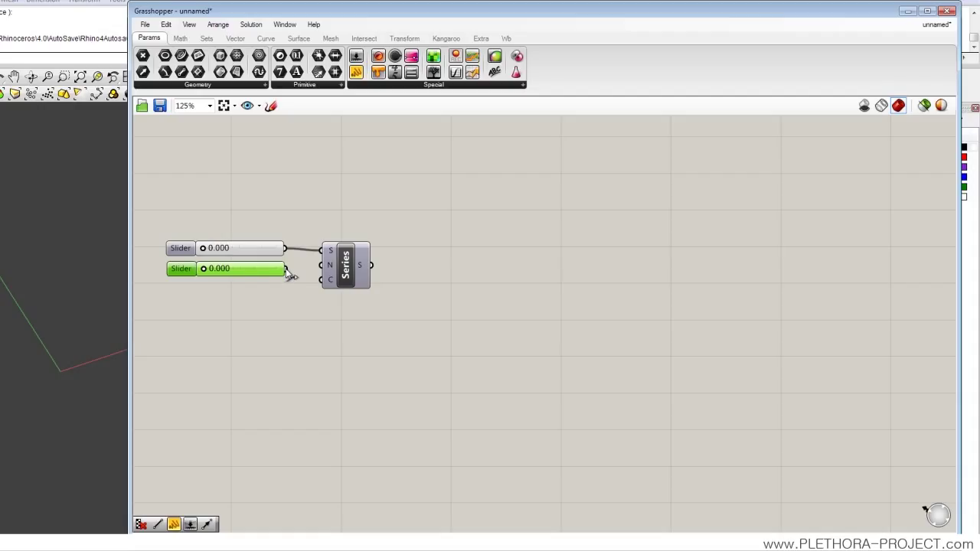
- Connect a second slider to the Series and check its settings
{"action": "left_click_drag", "start_coordinate": [286, 269], "coordinate": [322, 265]}
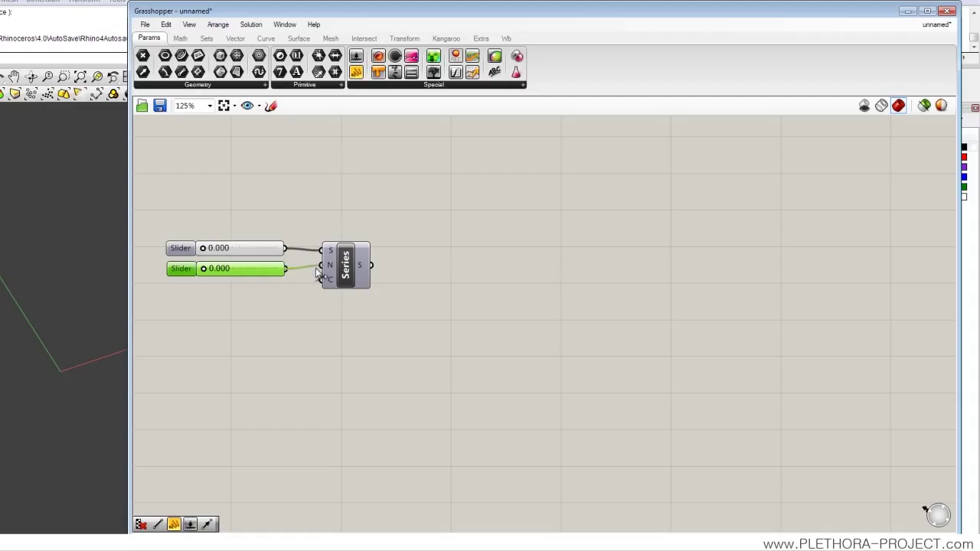
{"action": "right_click", "coordinate": [224, 273]}
{"action": "left_click", "coordinate": [247, 344]}
{"action": "scroll", "coordinate": [294, 381], "scroll_direction": "up", "scroll_amount": 2}
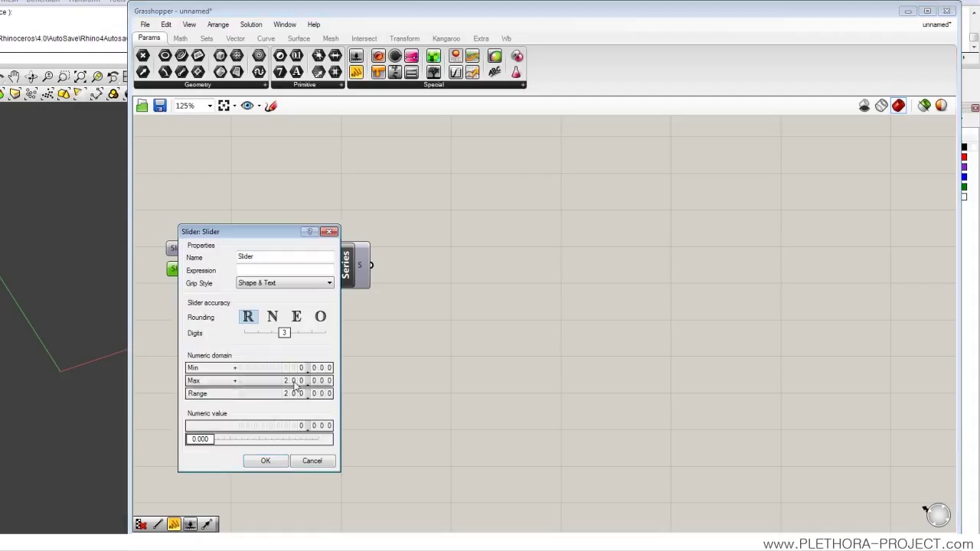
{"action": "double_click", "coordinate": [294, 380]}
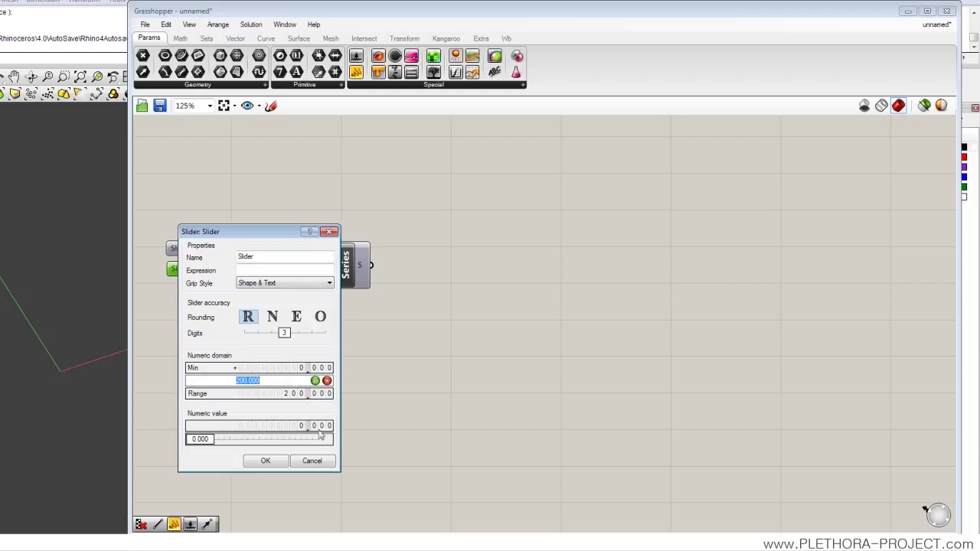
{"action": "left_click", "coordinate": [322, 460]}
- Make the lower slider whole-numbers only and set the count to 200
{"action": "left_click_drag", "start_coordinate": [245, 278], "coordinate": [246, 301]}
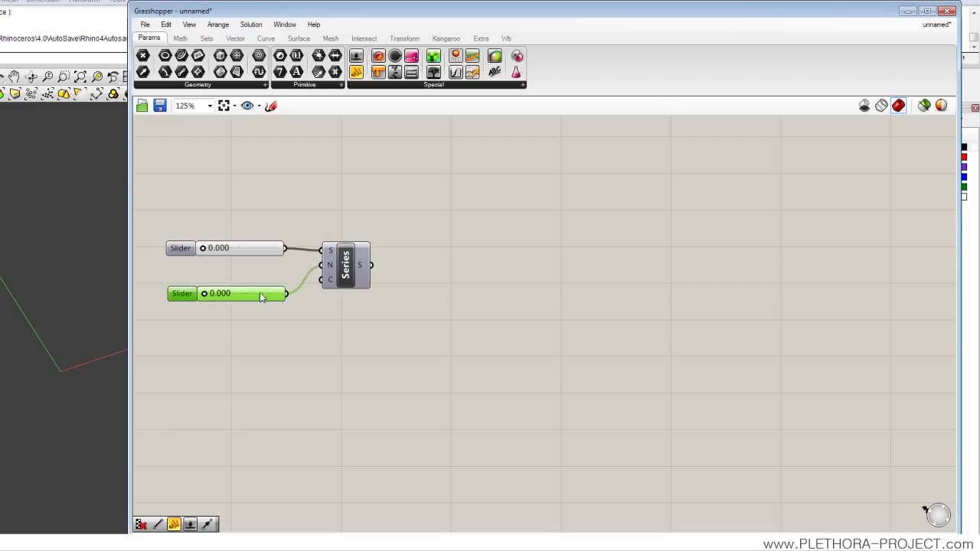
{"action": "right_click", "coordinate": [252, 297]}
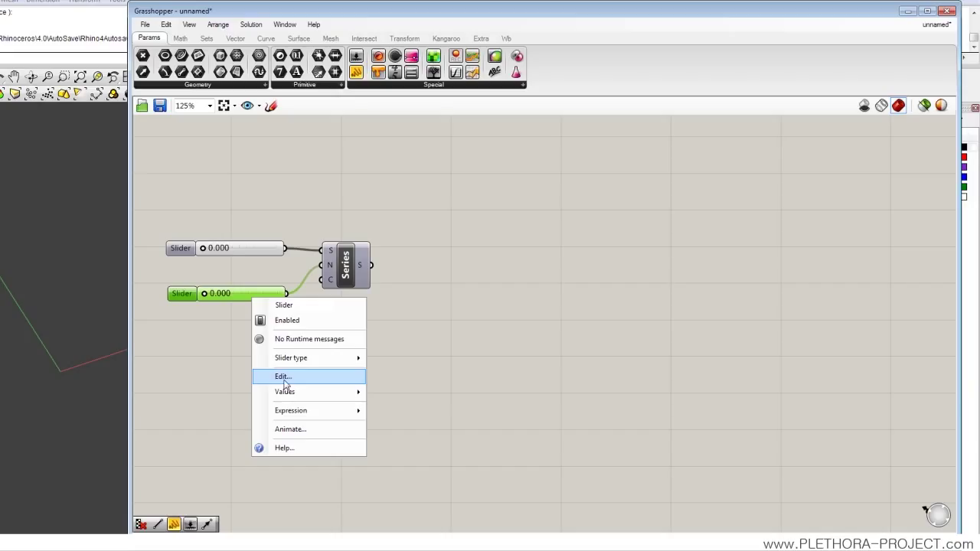
{"action": "mouse_move", "coordinate": [330, 280]}
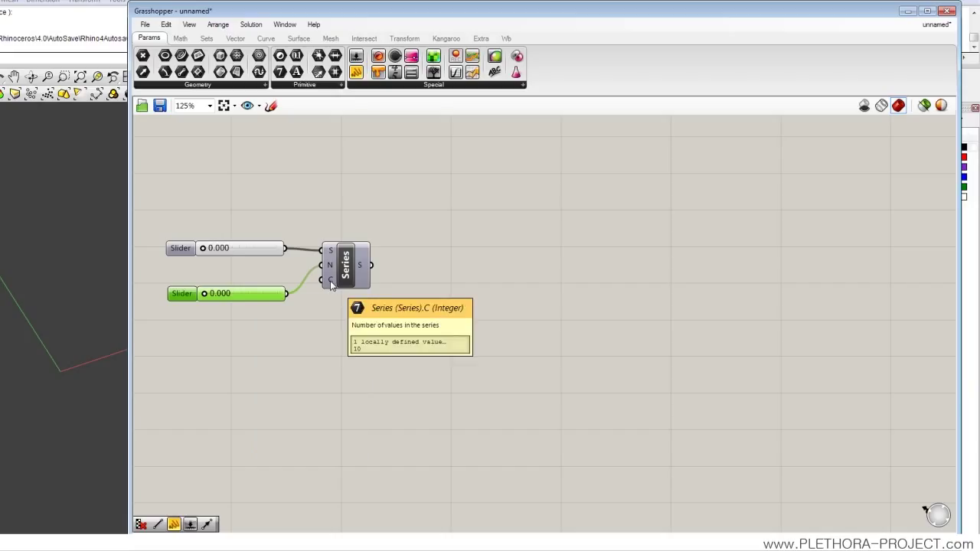
{"action": "right_click", "coordinate": [259, 293]}
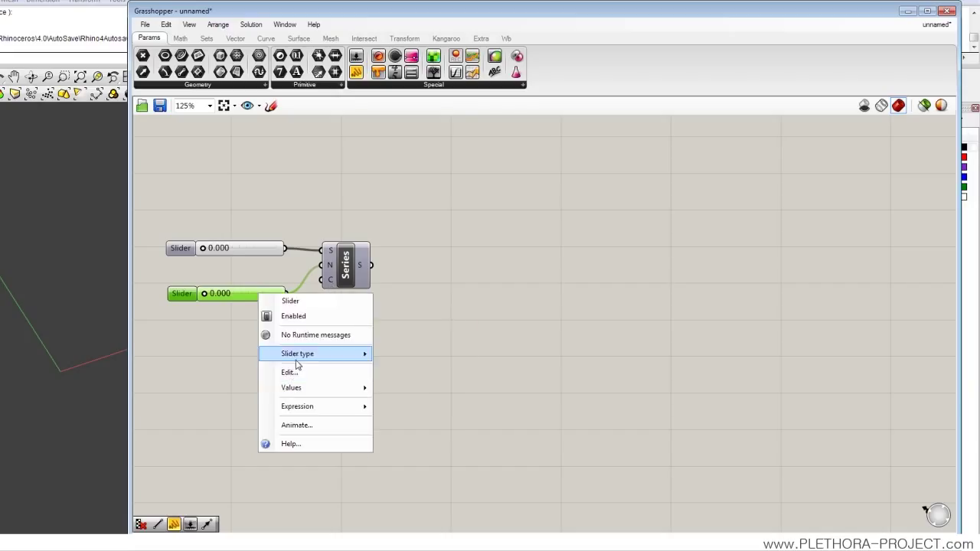
{"action": "mouse_move", "coordinate": [337, 354]}
{"action": "left_click", "coordinate": [399, 366]}
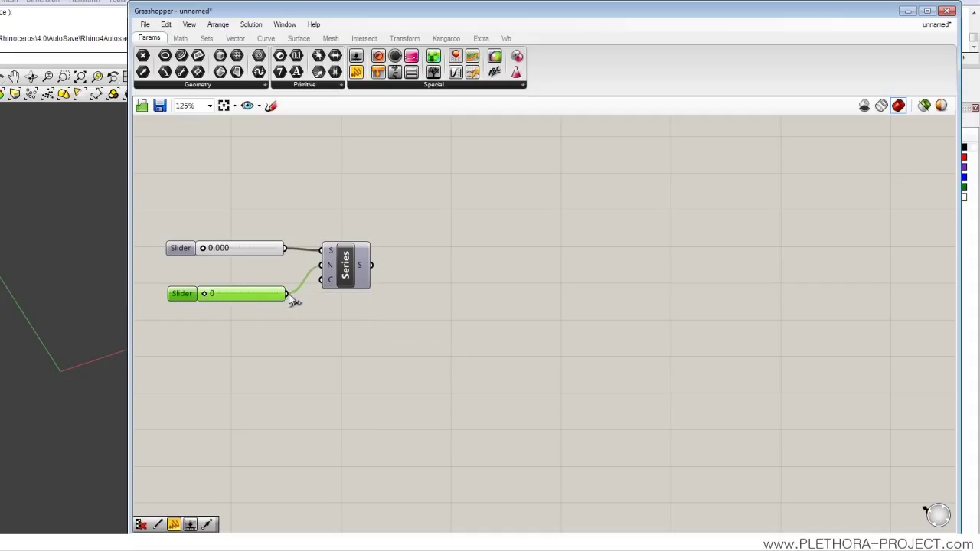
{"action": "left_click_drag", "start_coordinate": [208, 296], "coordinate": [219, 276]}
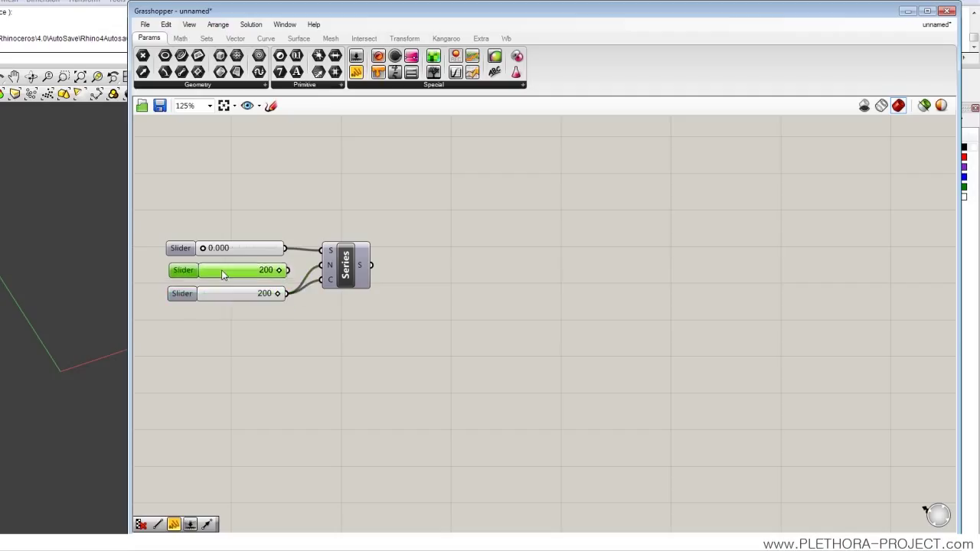
- Give the middle step slider decimals, a maximum of 10 and a value of 0.400
{"action": "right_click", "coordinate": [220, 278]}
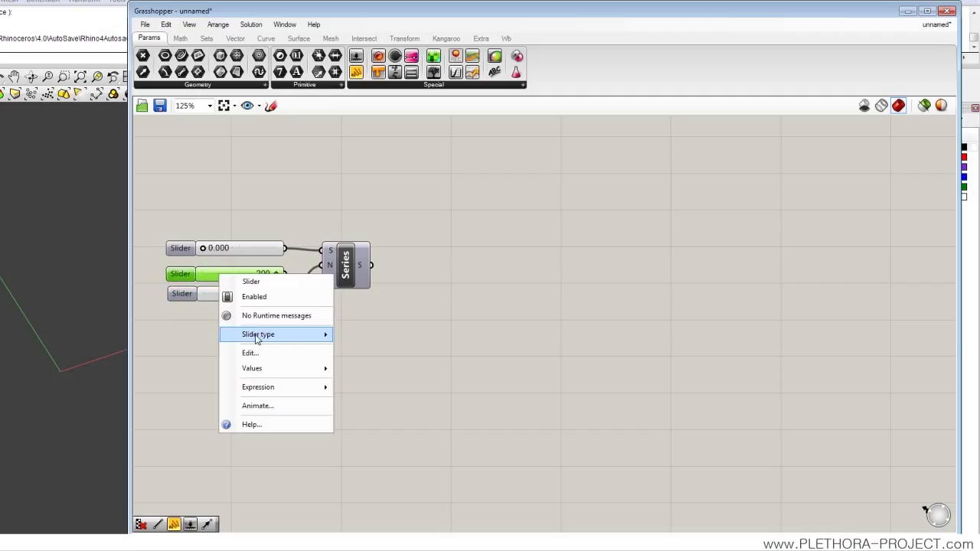
{"action": "left_click", "coordinate": [364, 333]}
{"action": "right_click", "coordinate": [251, 281]}
{"action": "key", "text": "Escape"}
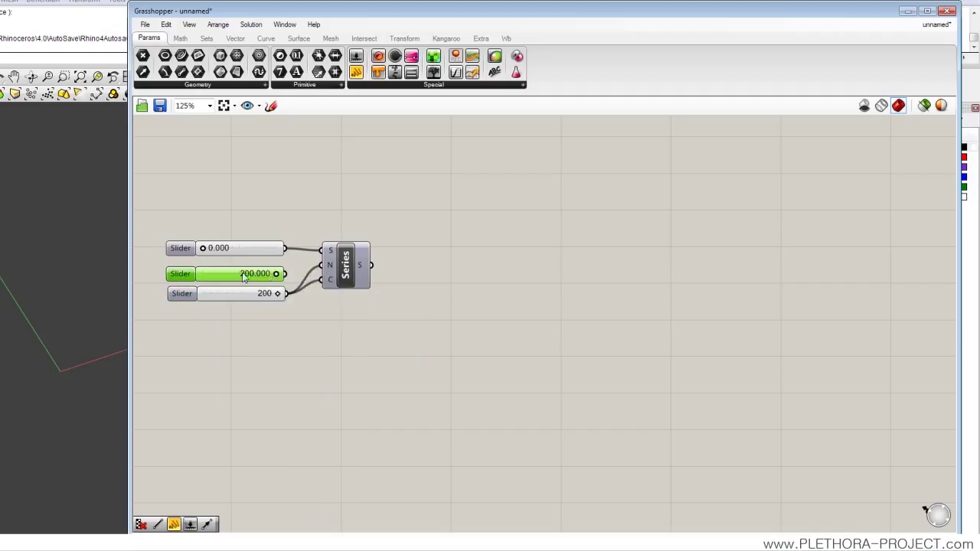
{"action": "left_click_drag", "start_coordinate": [276, 274], "coordinate": [202, 274]}
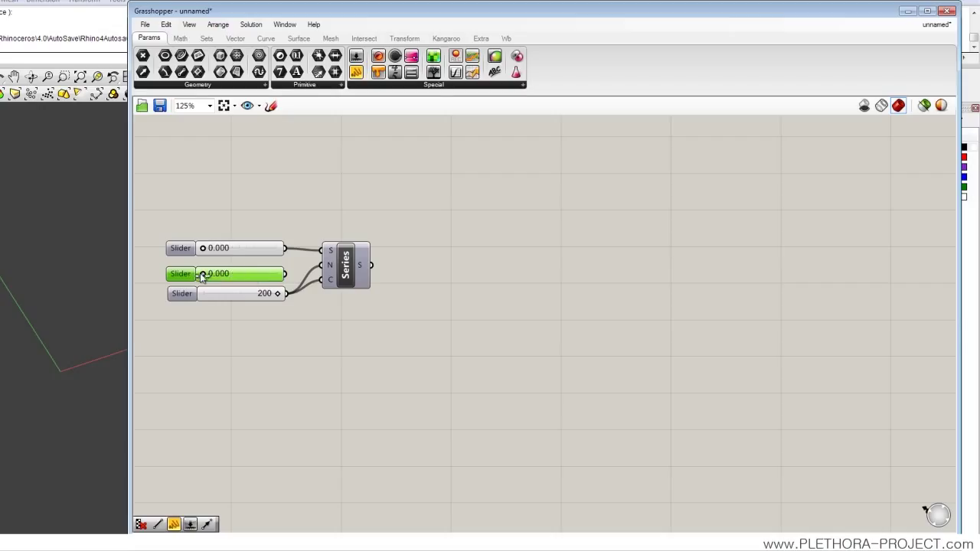
{"action": "right_click", "coordinate": [201, 273]}
{"action": "left_click", "coordinate": [231, 352]}
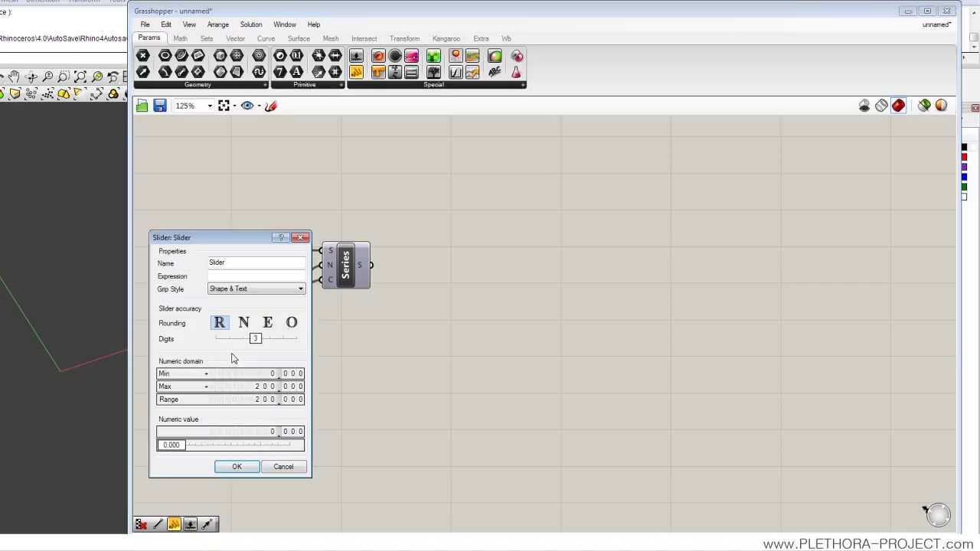
{"action": "double_click", "coordinate": [263, 387]}
{"action": "type", "text": "1"}
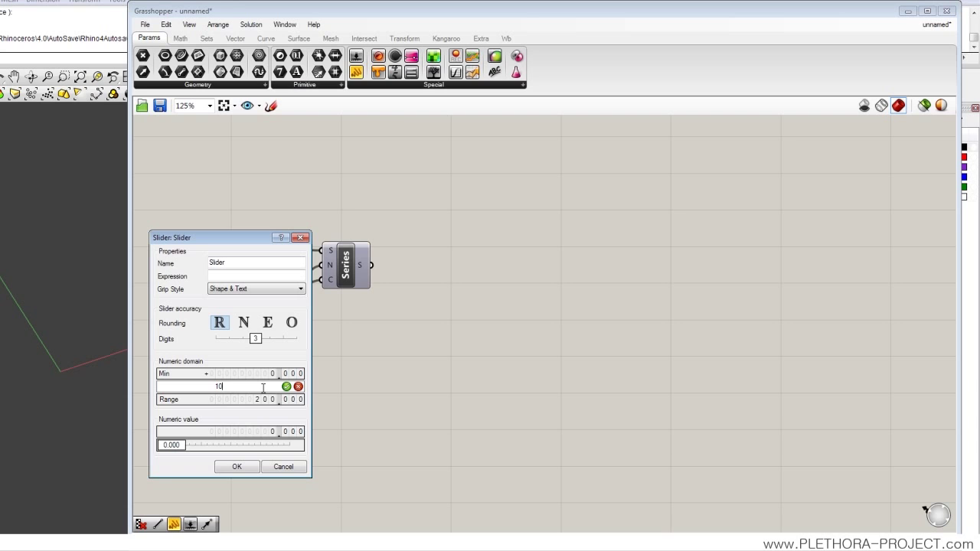
{"action": "type", "text": "0"}
{"action": "left_click", "coordinate": [237, 466]}
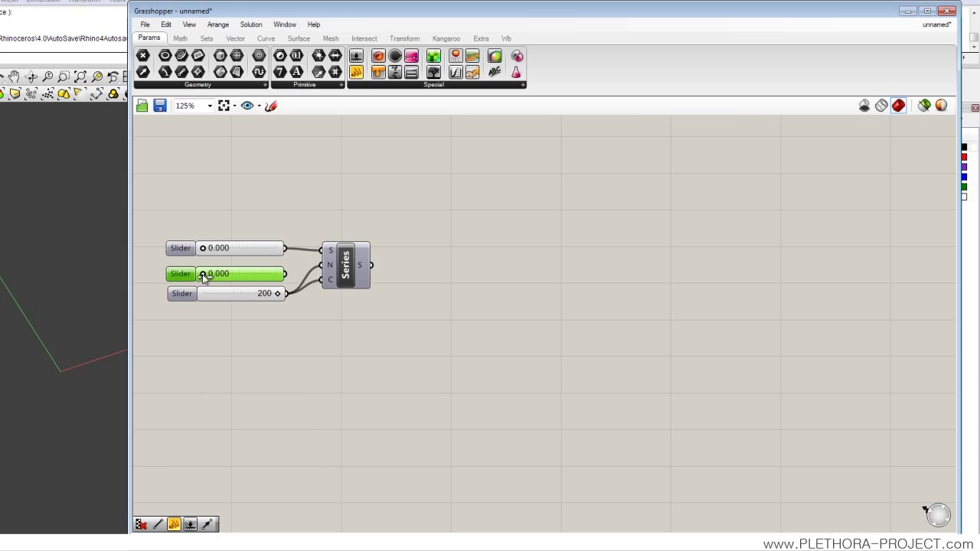
{"action": "left_click_drag", "start_coordinate": [203, 277], "coordinate": [208, 276]}
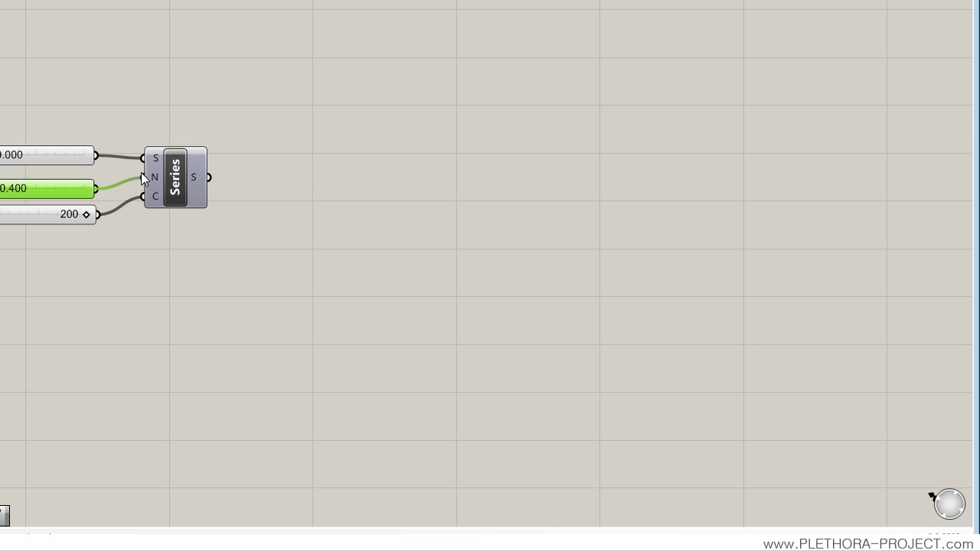
- Add a Point XYZ component via 'POI' and wire the Series into its X input
{"action": "double_click", "coordinate": [323, 183]}
{"action": "type", "text": "P"}
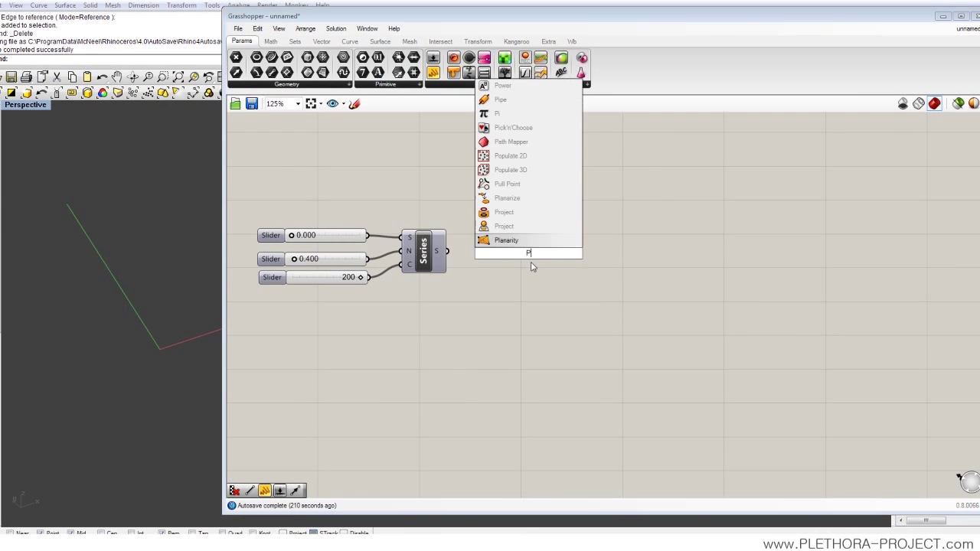
{"action": "type", "text": "OI"}
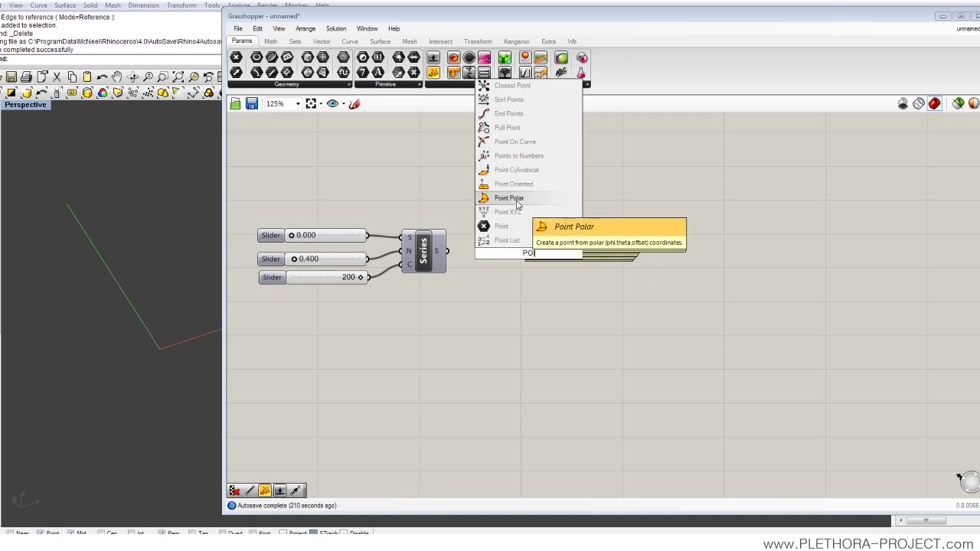
{"action": "left_click", "coordinate": [513, 214]}
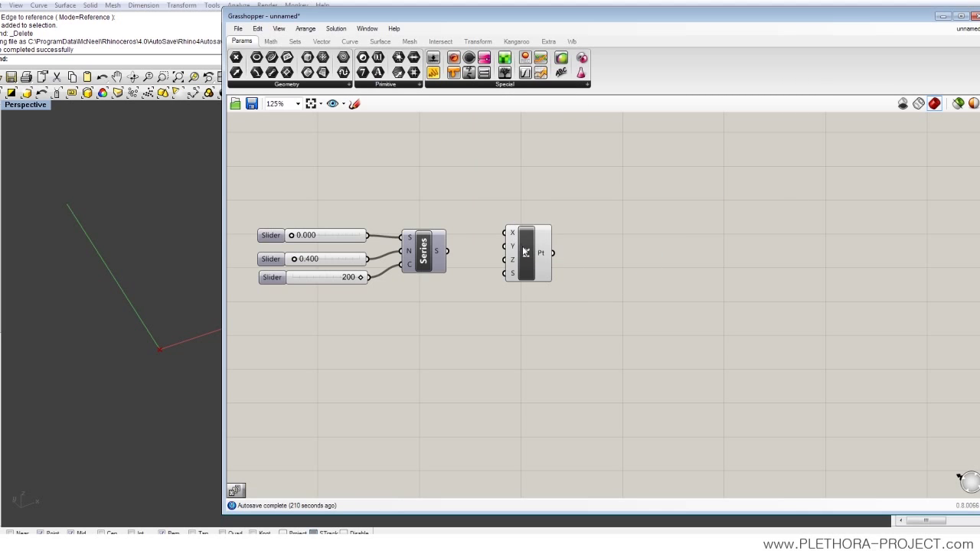
{"action": "left_click_drag", "start_coordinate": [448, 251], "coordinate": [515, 244]}
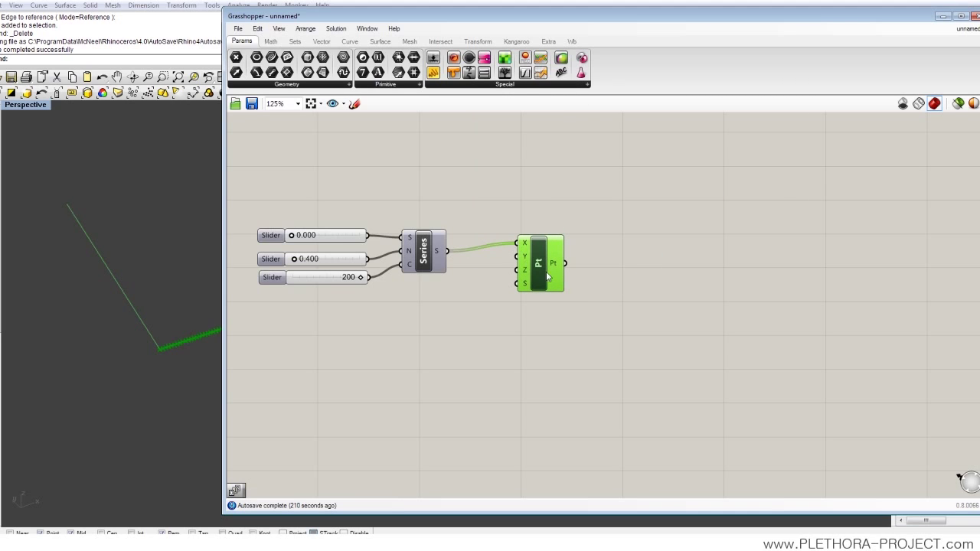
{"action": "right_click_drag", "start_coordinate": [77, 325], "coordinate": [167, 337]}
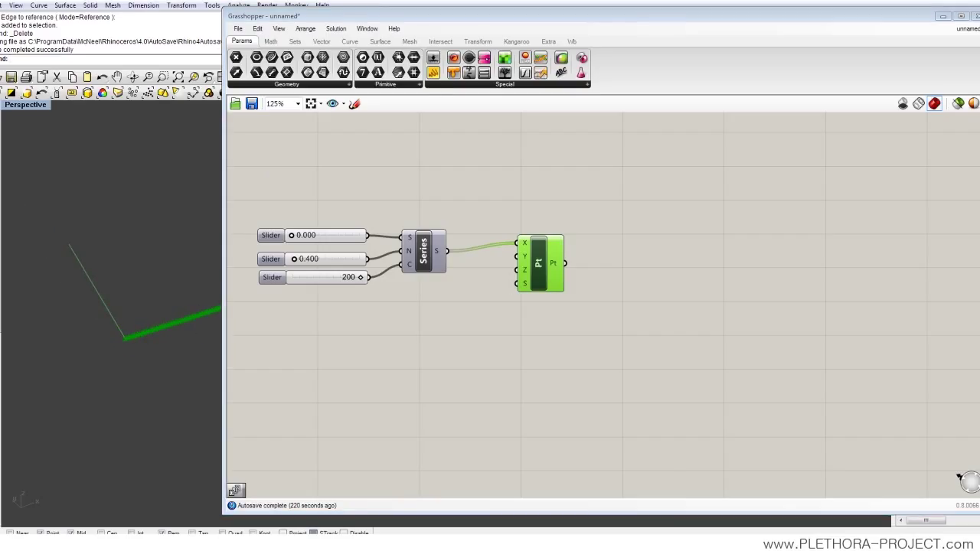
{"action": "left_click_drag", "start_coordinate": [373, 15], "coordinate": [979, 15]}
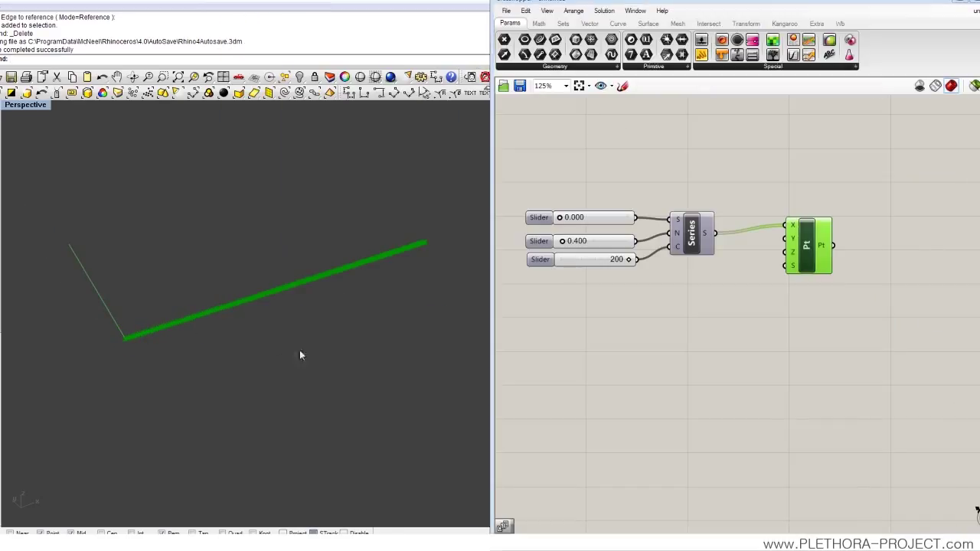
{"action": "mouse_move", "coordinate": [299, 355]}
{"action": "right_mouse_down"}
{"action": "mouse_move", "coordinate": [291, 369]}
{"action": "mouse_move", "coordinate": [300, 332]}
{"action": "mouse_move", "coordinate": [273, 296]}
{"action": "mouse_move", "coordinate": [254, 291]}
{"action": "mouse_move", "coordinate": [241, 302]}
{"action": "mouse_move", "coordinate": [329, 265]}
{"action": "mouse_move", "coordinate": [303, 341]}
{"action": "right_mouse_up"}
- Set the series step to 0.880, spreading the point row along X
{"action": "left_click_drag", "start_coordinate": [564, 242], "coordinate": [564, 242]}
{"action": "scroll", "coordinate": [337, 291], "scroll_direction": "down", "scroll_amount": 2}
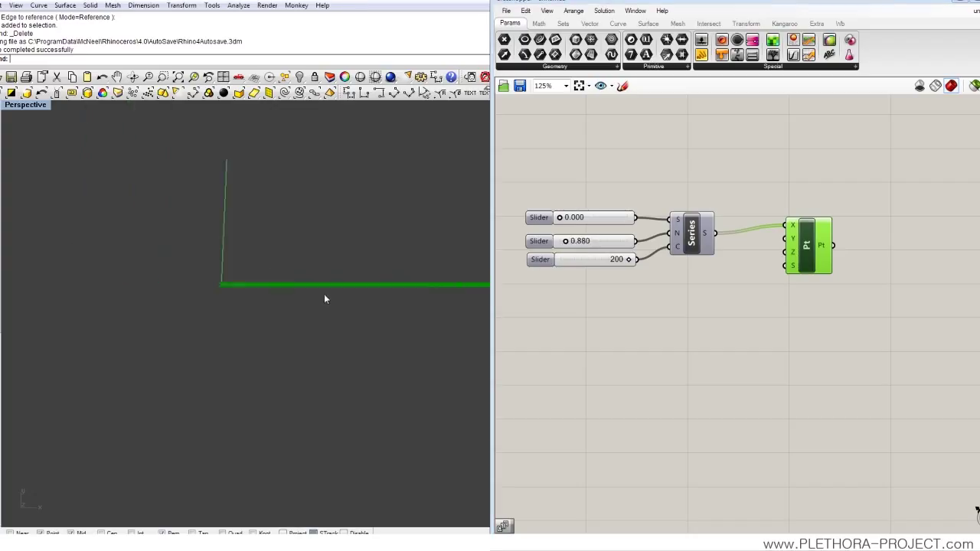
{"action": "right_click_drag", "start_coordinate": [324, 299], "coordinate": [257, 271], "text": "shift"}
{"action": "scroll", "coordinate": [333, 302], "scroll_direction": "down", "scroll_amount": 5}
{"action": "scroll", "coordinate": [289, 315], "scroll_direction": "up", "scroll_amount": 5}
{"action": "left_click_drag", "start_coordinate": [816, 257], "coordinate": [852, 253]}
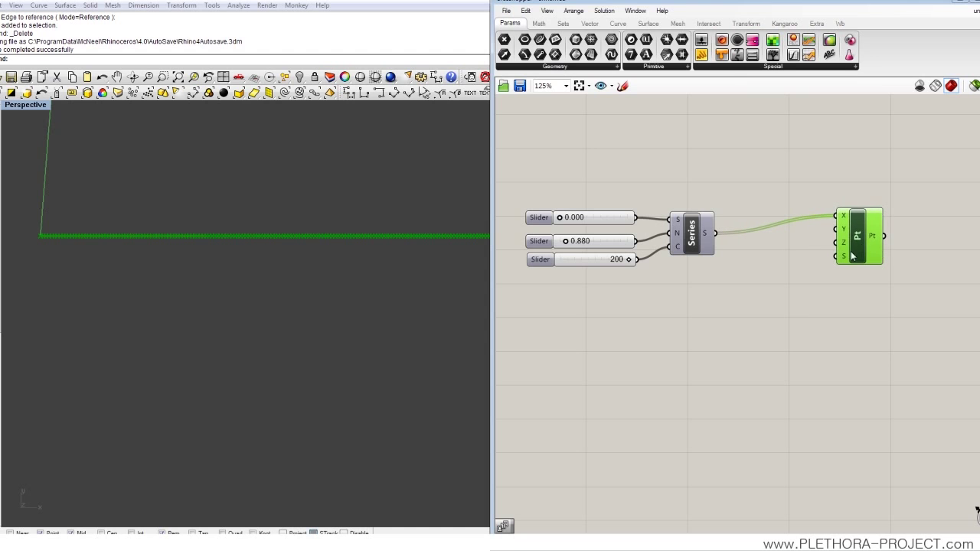
{"action": "right_click_drag", "start_coordinate": [252, 246], "coordinate": [262, 291], "text": "shift"}
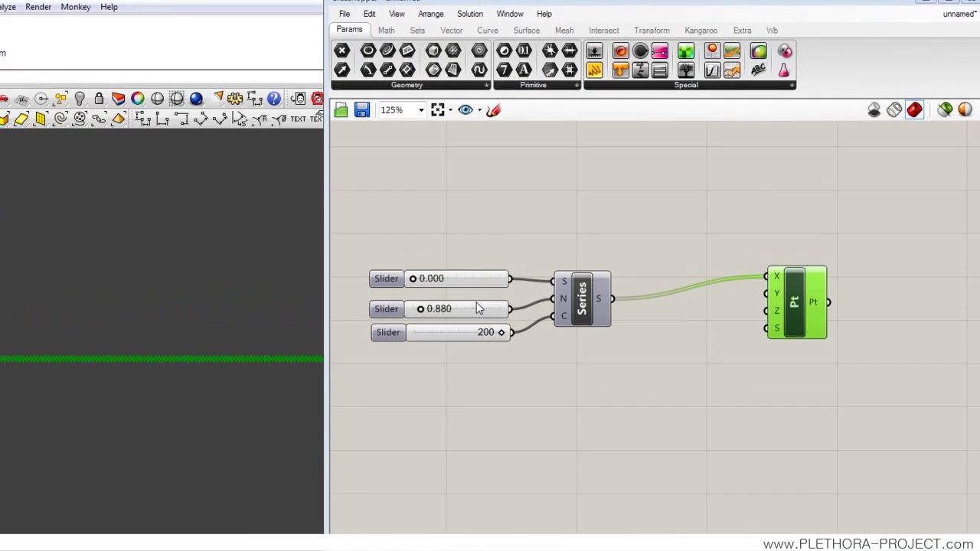
- Open the Params tab's Special dropdown to find the Graph Mapper
{"action": "left_click", "coordinate": [643, 86]}
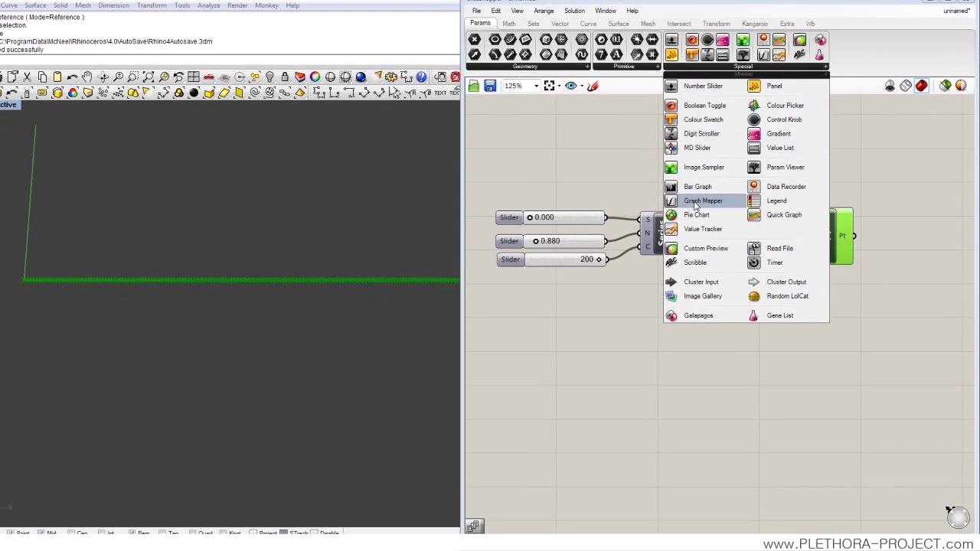
- Insert a Graph Mapper between the Series output and the point's X input
{"action": "left_click_drag", "start_coordinate": [576, 285], "coordinate": [596, 349]}
{"action": "left_click_drag", "start_coordinate": [712, 247], "coordinate": [724, 275]}
{"action": "right_click_drag", "start_coordinate": [725, 279], "coordinate": [600, 281]}
{"action": "left_click_drag", "start_coordinate": [708, 233], "coordinate": [796, 234]}
{"action": "left_click_drag", "start_coordinate": [594, 283], "coordinate": [631, 276]}
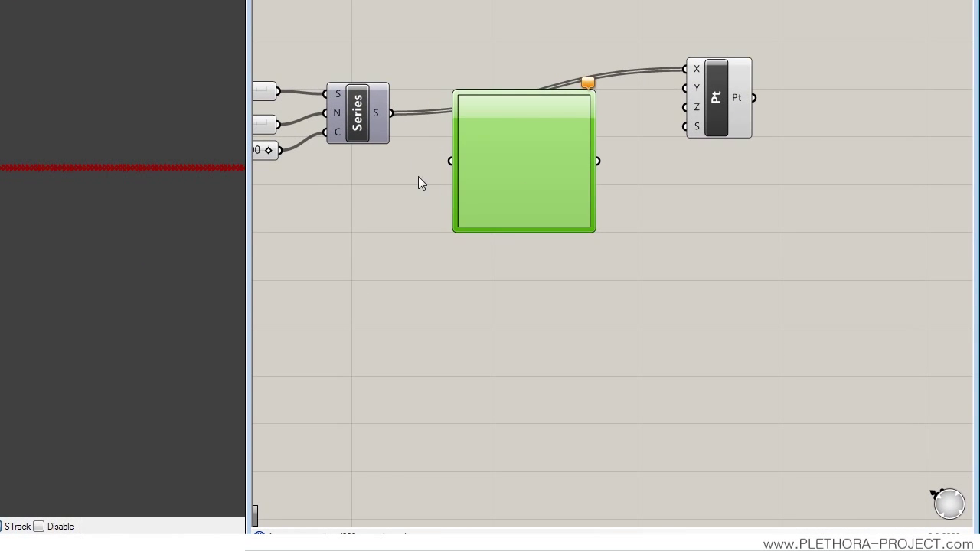
{"action": "right_click_drag", "start_coordinate": [400, 150], "coordinate": [453, 173]}
{"action": "left_click_drag", "start_coordinate": [490, 176], "coordinate": [494, 180]}
{"action": "left_click_drag", "start_coordinate": [651, 184], "coordinate": [738, 92]}
{"action": "left_click_drag", "start_coordinate": [540, 243], "coordinate": [545, 208]}
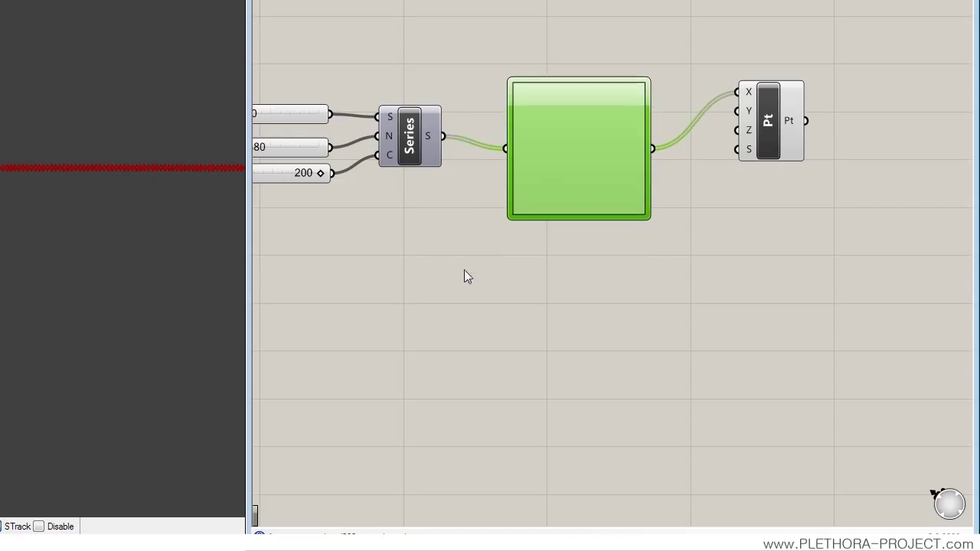
{"action": "right_click_drag", "start_coordinate": [508, 251], "coordinate": [543, 228]}
{"action": "left_click_drag", "start_coordinate": [642, 170], "coordinate": [653, 153]}
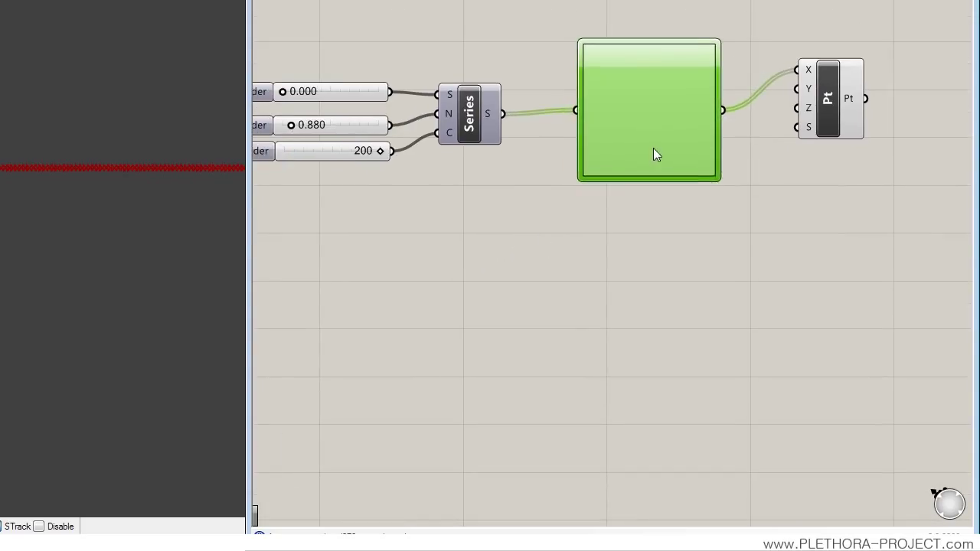
{"action": "right_click_drag", "start_coordinate": [569, 173], "coordinate": [569, 183]}
- Add a Panel showing the Series values and raise the step to 1.120
{"action": "left_click_drag", "start_coordinate": [540, 6], "coordinate": [620, 280]}
{"action": "left_click_drag", "start_coordinate": [504, 124], "coordinate": [545, 264]}
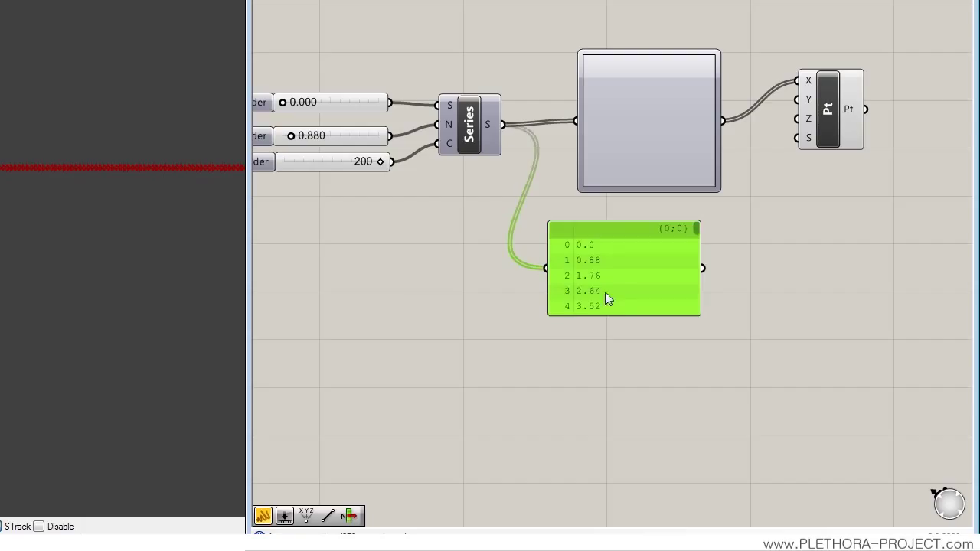
{"action": "right_click_drag", "start_coordinate": [372, 197], "coordinate": [410, 206]}
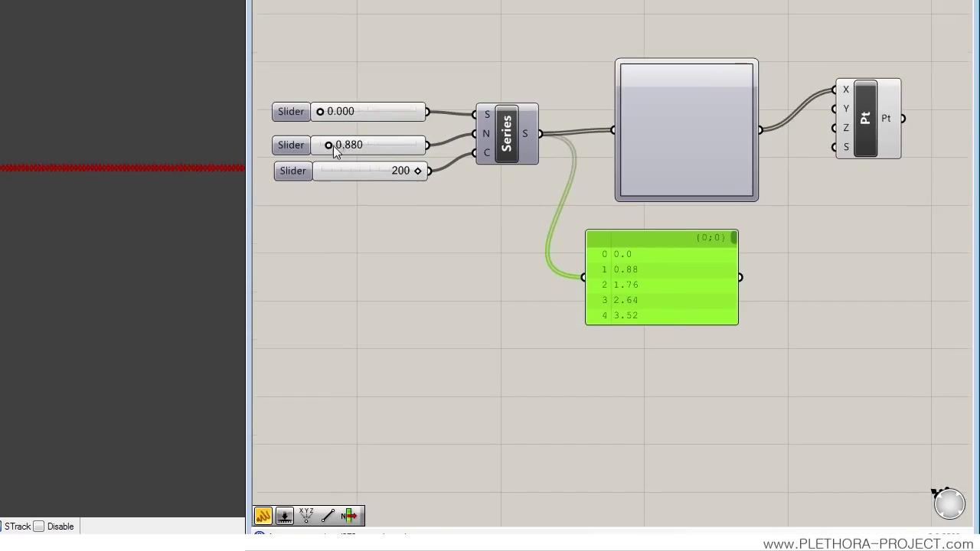
{"action": "left_click_drag", "start_coordinate": [329, 145], "coordinate": [331, 148]}
{"action": "right_click", "coordinate": [342, 144]}
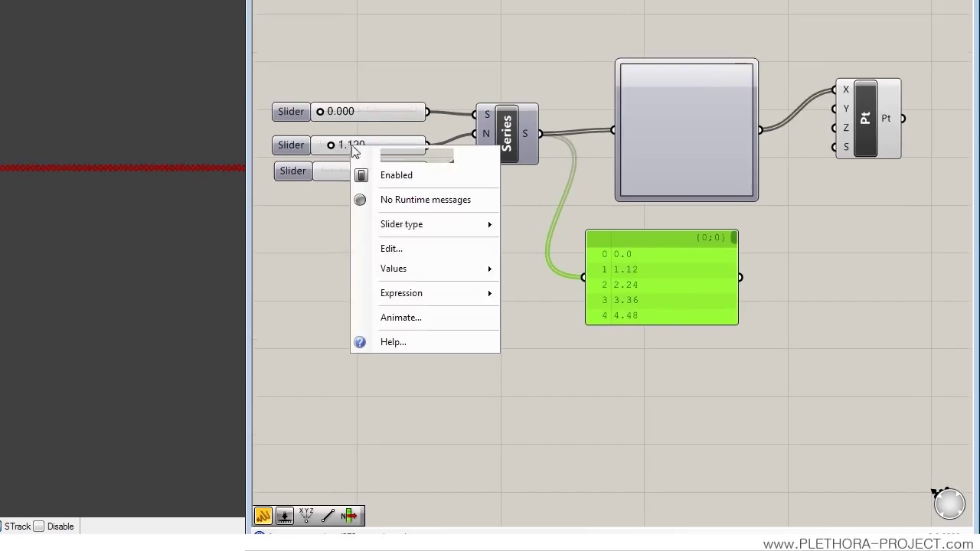
{"action": "left_click", "coordinate": [401, 250]}
- Cap the step slider's maximum at 1 so the step is 1.000, and enlarge the panel
{"action": "double_click", "coordinate": [444, 290]}
{"action": "type", "text": "1"}
{"action": "key", "text": "Return"}
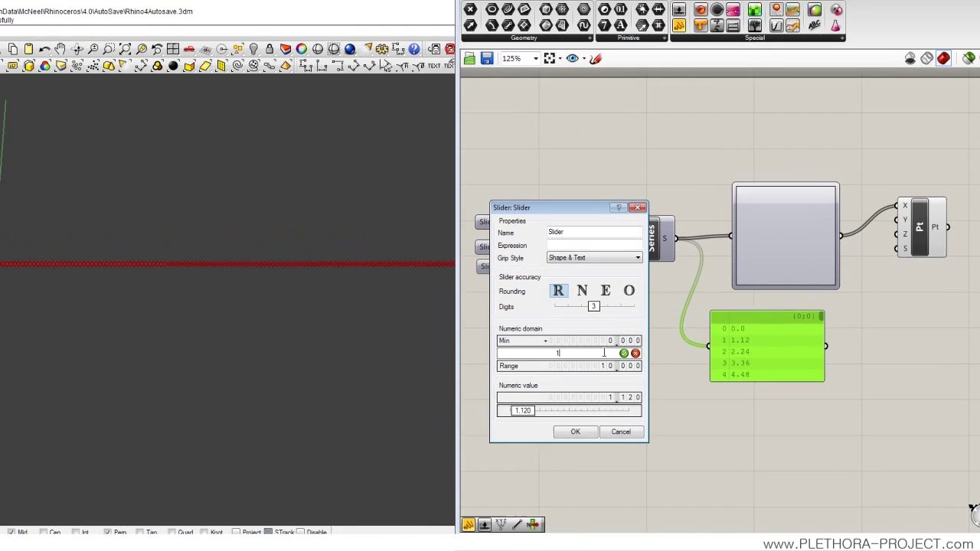
{"action": "left_click", "coordinate": [604, 438]}
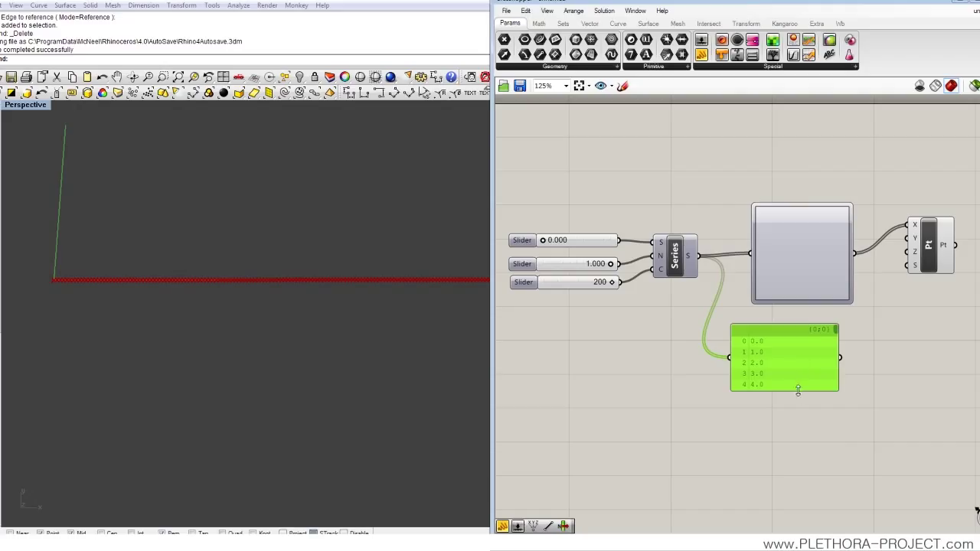
{"action": "left_click_drag", "start_coordinate": [798, 390], "coordinate": [798, 430]}
{"action": "right_click_drag", "start_coordinate": [722, 323], "coordinate": [652, 330]}
{"action": "left_click", "coordinate": [709, 274]}
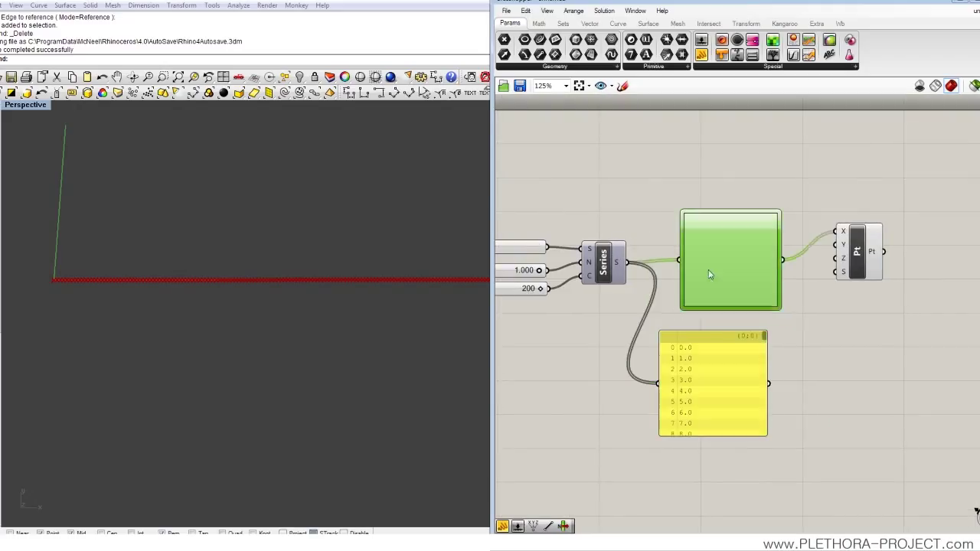
{"action": "left_click_drag", "start_coordinate": [709, 274], "coordinate": [697, 269]}
{"action": "left_click_drag", "start_coordinate": [717, 346], "coordinate": [728, 343]}
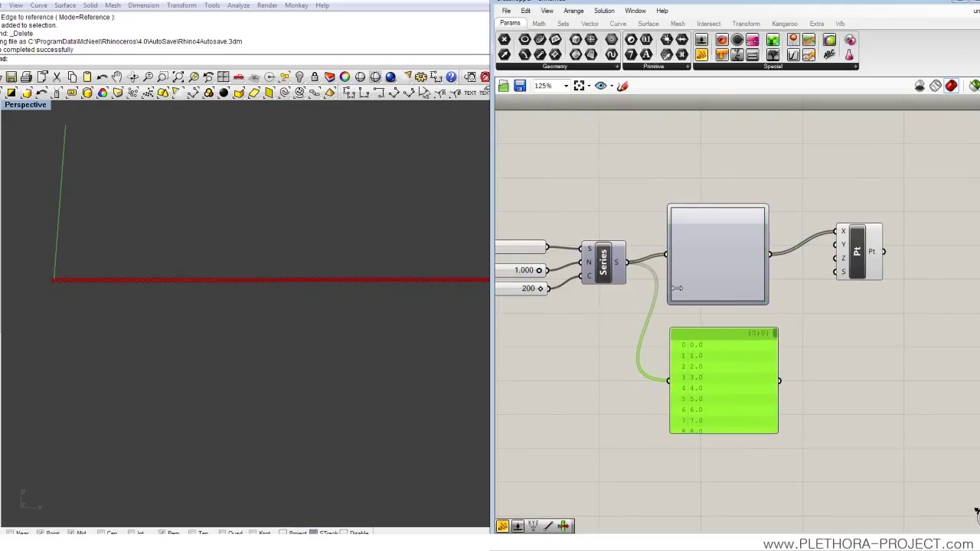
- Switch the Graph Mapper's graph type to Bezier
{"action": "right_click", "coordinate": [717, 251]}
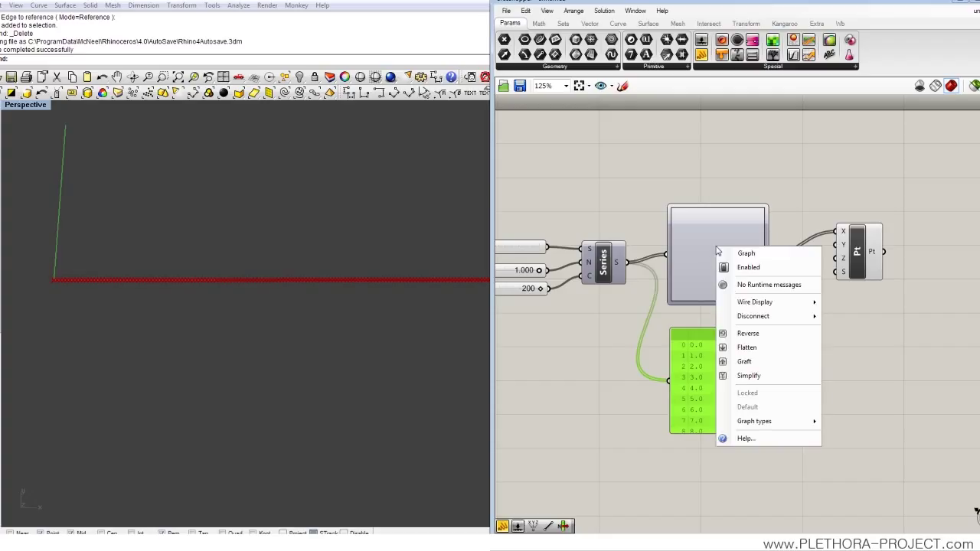
{"action": "mouse_move", "coordinate": [754, 425]}
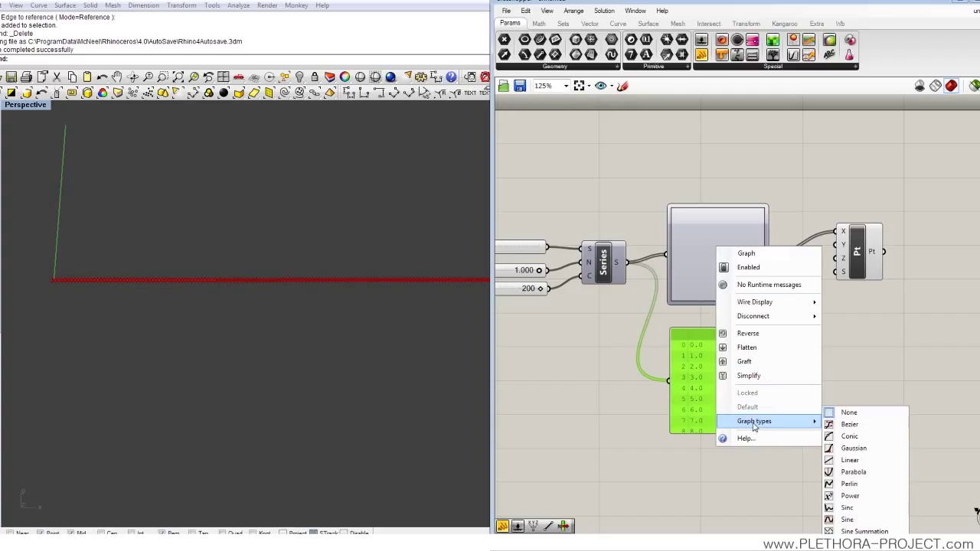
{"action": "left_click", "coordinate": [597, 391]}
{"action": "right_click_drag", "start_coordinate": [598, 390], "coordinate": [612, 292]}
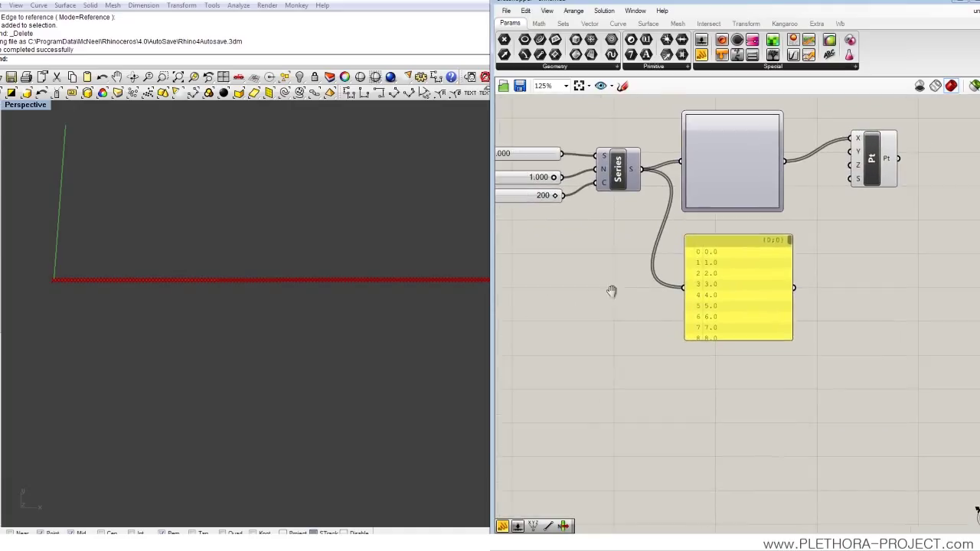
{"action": "right_click", "coordinate": [735, 155]}
{"action": "left_click", "coordinate": [724, 146]}
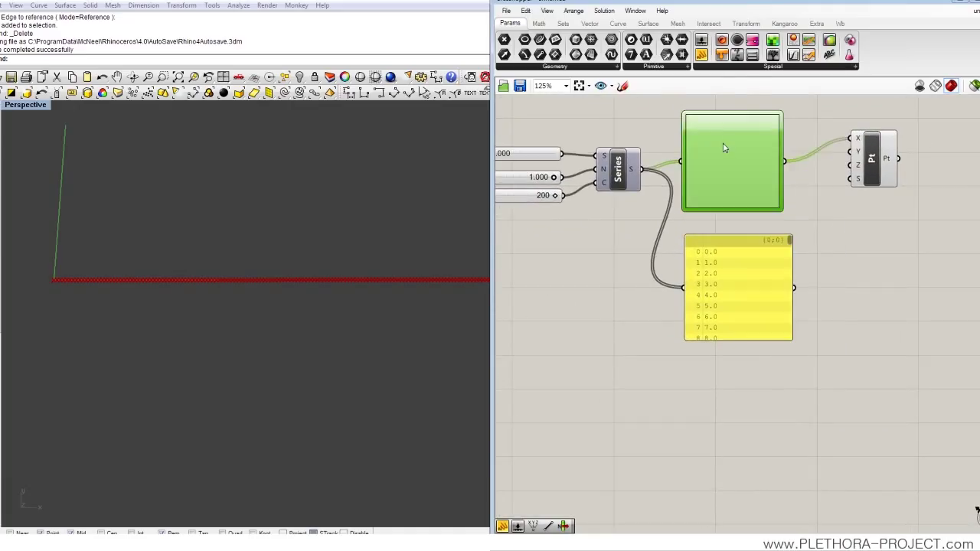
{"action": "right_click", "coordinate": [723, 147]}
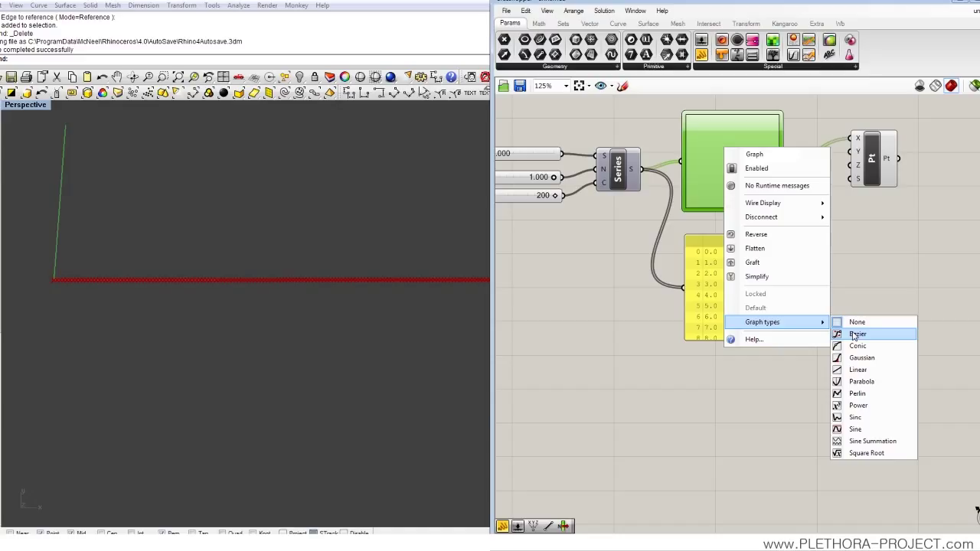
{"action": "left_click", "coordinate": [855, 336]}
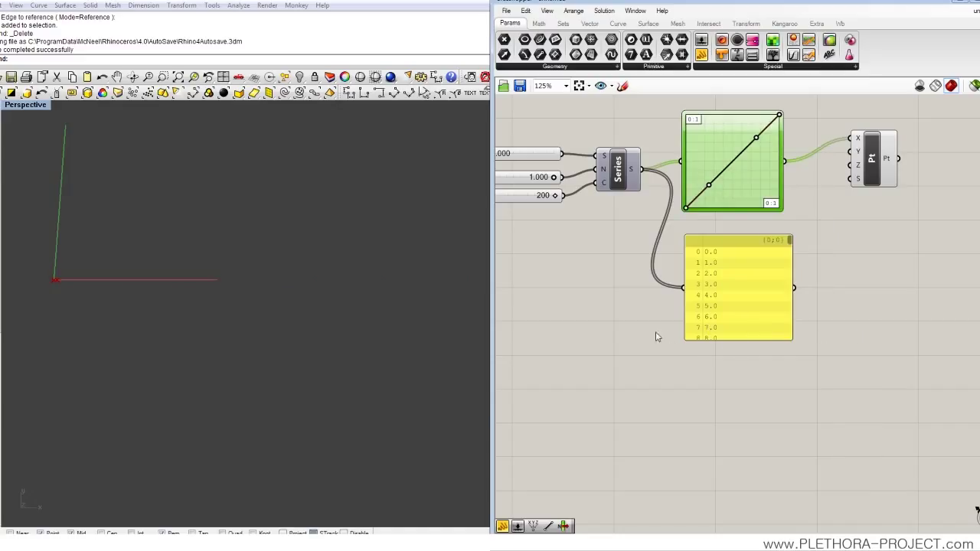
- Drag the Bezier handles so the curve rises slowly, then steeply
{"action": "left_click_drag", "start_coordinate": [708, 187], "coordinate": [705, 180]}
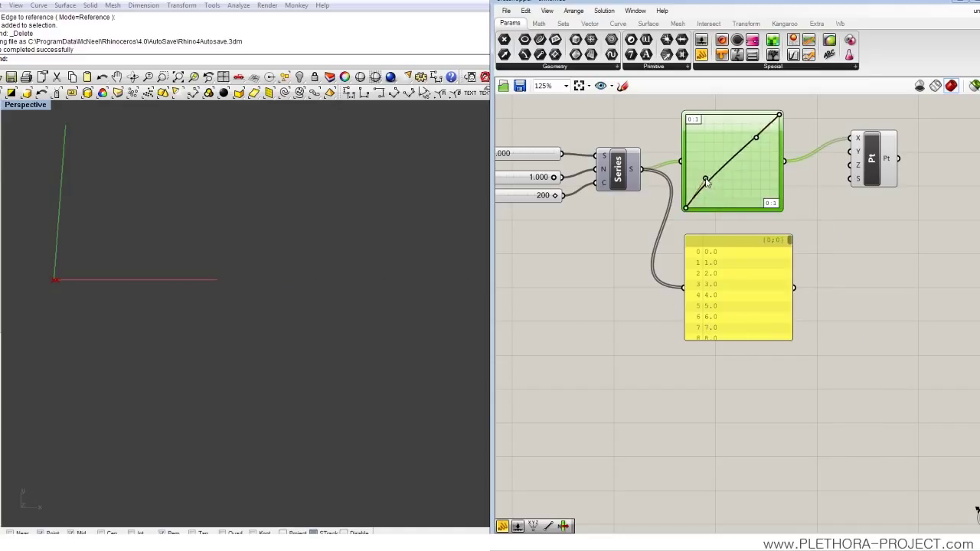
{"action": "left_click_drag", "start_coordinate": [757, 139], "coordinate": [761, 166]}
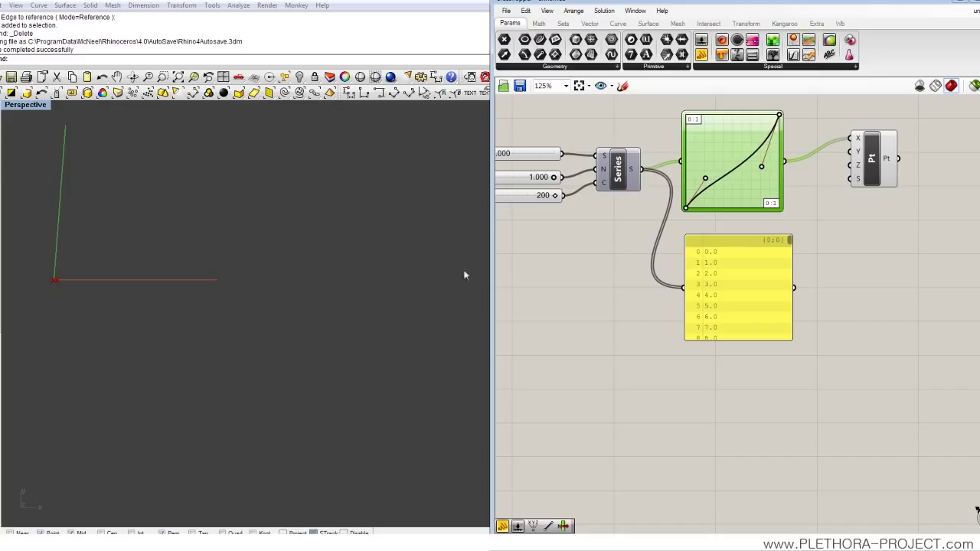
{"action": "right_click_drag", "start_coordinate": [92, 263], "coordinate": [298, 302]}
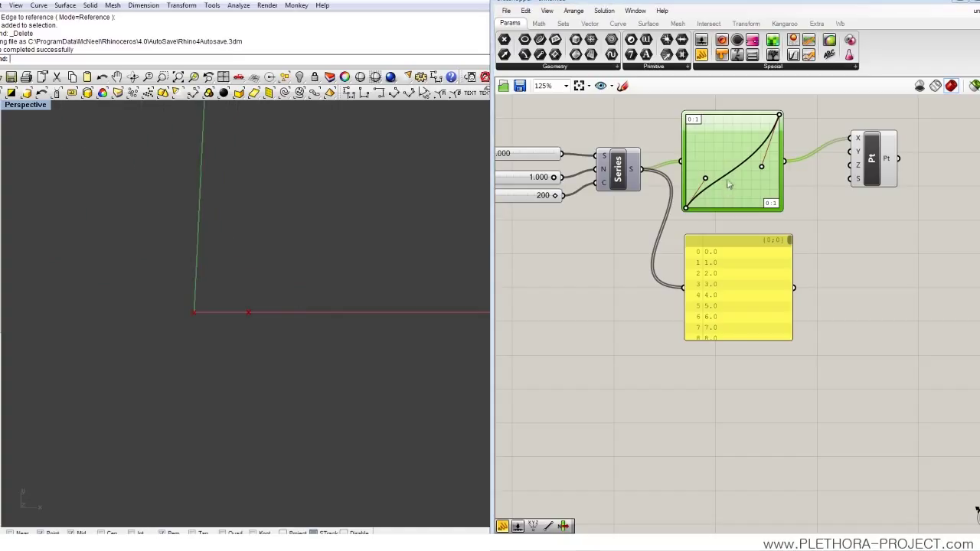
- Draw a new wire from the Series output toward the point, moving the Graph Mapper aside
{"action": "left_click_drag", "start_coordinate": [728, 165], "coordinate": [733, 171]}
{"action": "right_click_drag", "start_coordinate": [722, 238], "coordinate": [670, 261]}
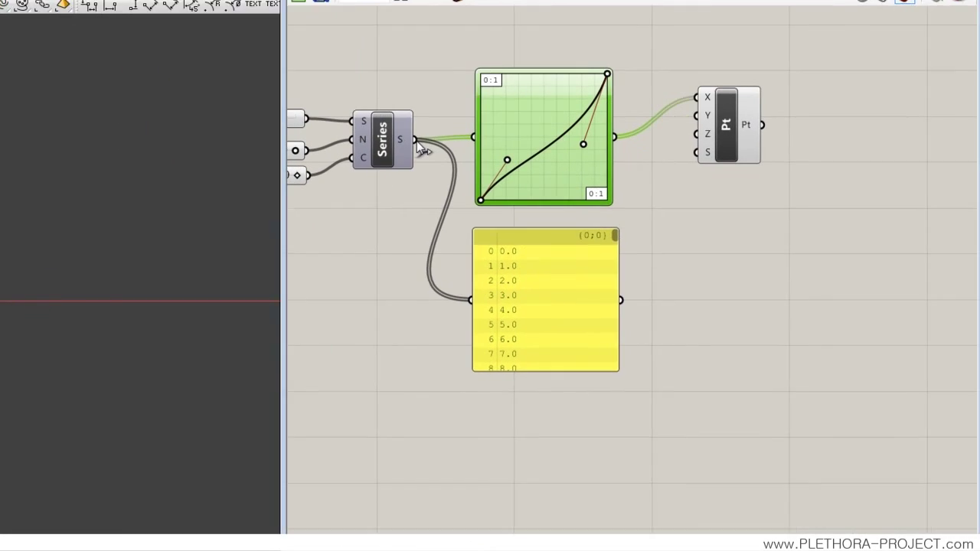
{"action": "left_click_drag", "start_coordinate": [589, 193], "coordinate": [615, 199]}
{"action": "left_click_drag", "start_coordinate": [422, 135], "coordinate": [556, 170]}
{"action": "left_click_drag", "start_coordinate": [467, 132], "coordinate": [493, 187]}
- Wire the Series output directly into the point's X input and tidy the layout
{"action": "left_click_drag", "start_coordinate": [385, 128], "coordinate": [679, 86]}
{"action": "left_click_drag", "start_coordinate": [554, 169], "coordinate": [546, 158]}
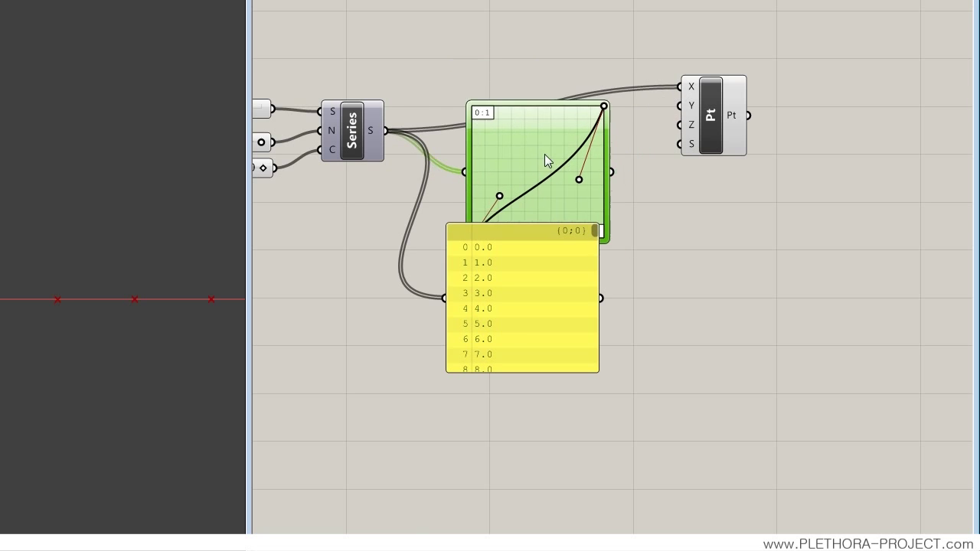
{"action": "left_click_drag", "start_coordinate": [718, 117], "coordinate": [744, 51]}
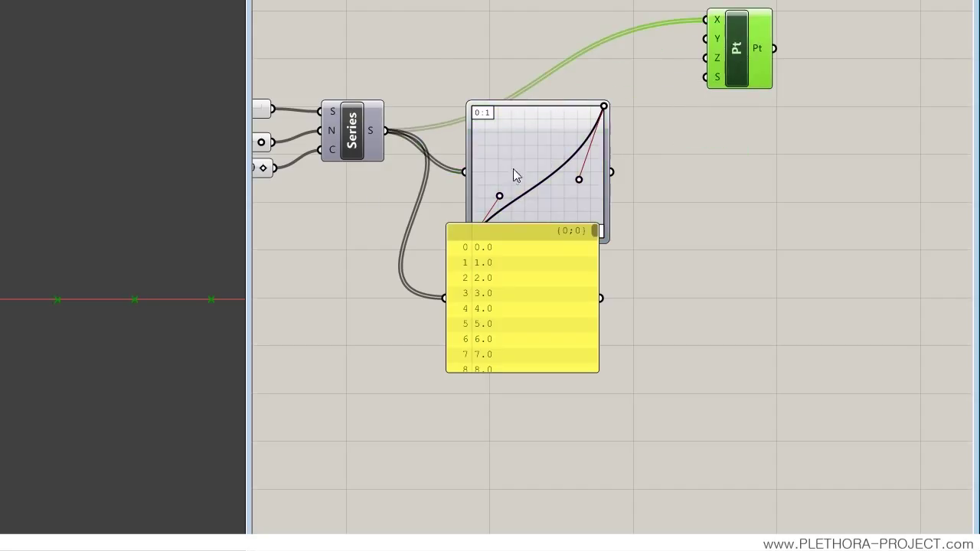
{"action": "left_click_drag", "start_coordinate": [513, 170], "coordinate": [536, 124]}
{"action": "right_click_drag", "start_coordinate": [657, 119], "coordinate": [585, 156]}
{"action": "left_click_drag", "start_coordinate": [660, 108], "coordinate": [732, 146]}
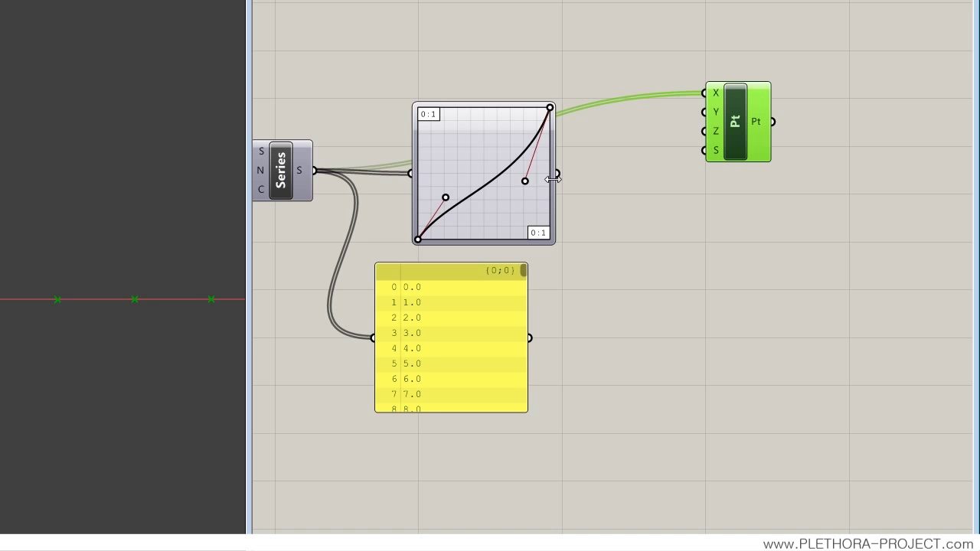
- Feed the Graph Mapper output into the point's Y input and inspect the offset points
{"action": "left_click_drag", "start_coordinate": [552, 178], "coordinate": [704, 112]}
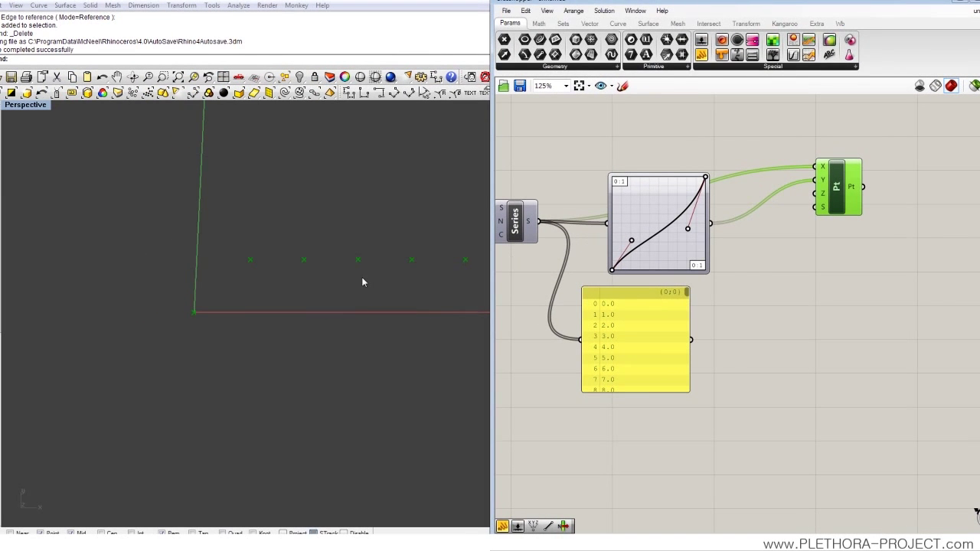
{"action": "right_click_drag", "start_coordinate": [363, 283], "coordinate": [178, 366]}
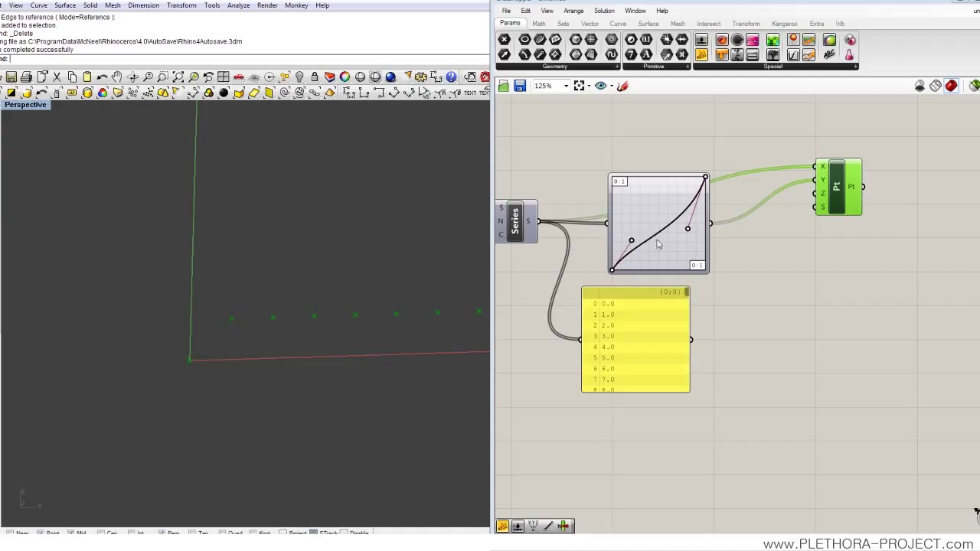
{"action": "left_click_drag", "start_coordinate": [658, 243], "coordinate": [666, 245]}
- Set the Graph Mapper's X[1] bound to 200 in the graph editor
{"action": "scroll", "coordinate": [332, 335], "scroll_direction": "down", "scroll_amount": 3}
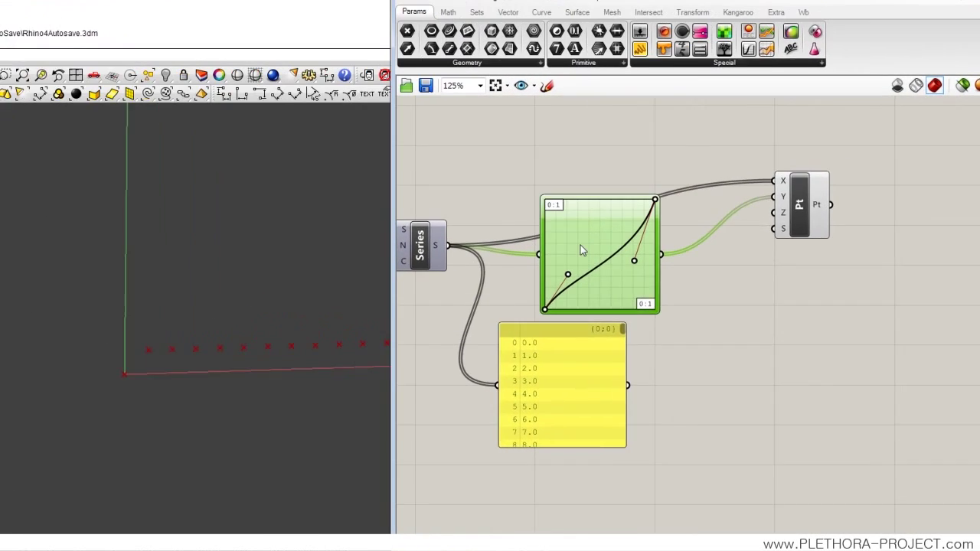
{"action": "double_click", "coordinate": [649, 223]}
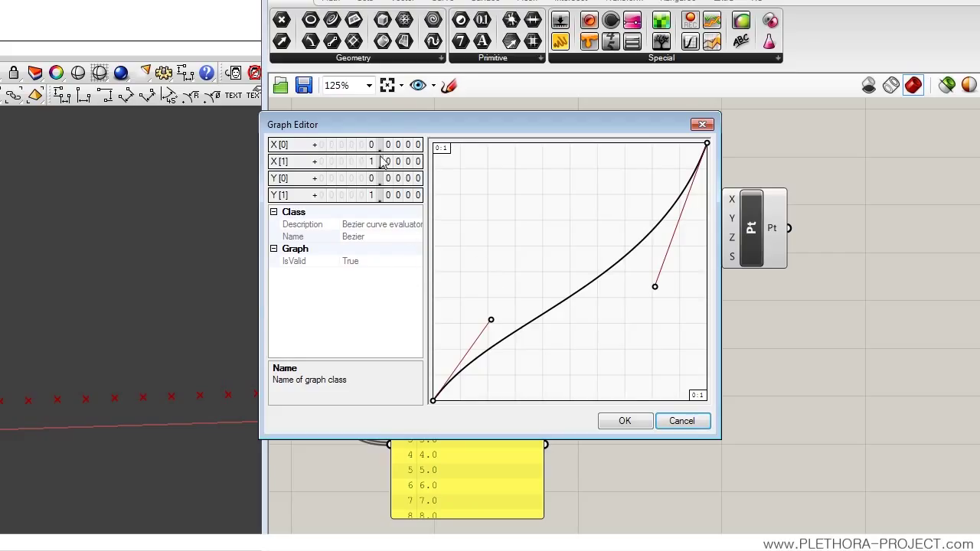
{"action": "left_click_drag", "start_coordinate": [391, 123], "coordinate": [507, 154]}
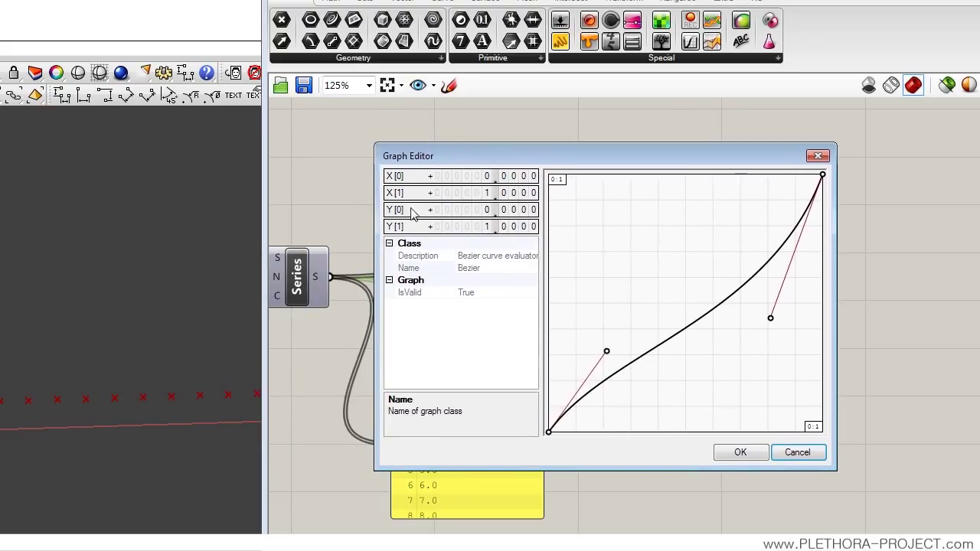
{"action": "double_click", "coordinate": [485, 195]}
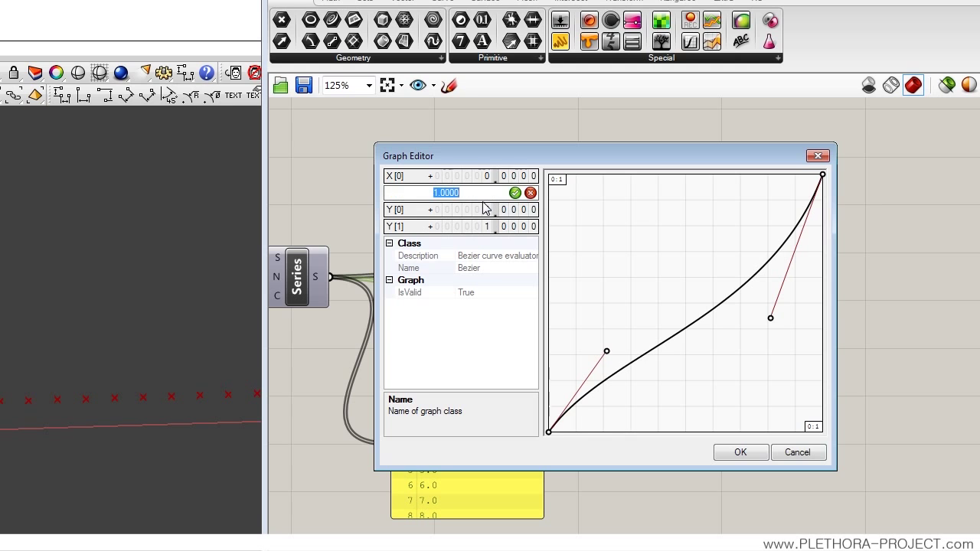
{"action": "type", "text": "200"}
{"action": "left_click", "coordinate": [514, 192]}
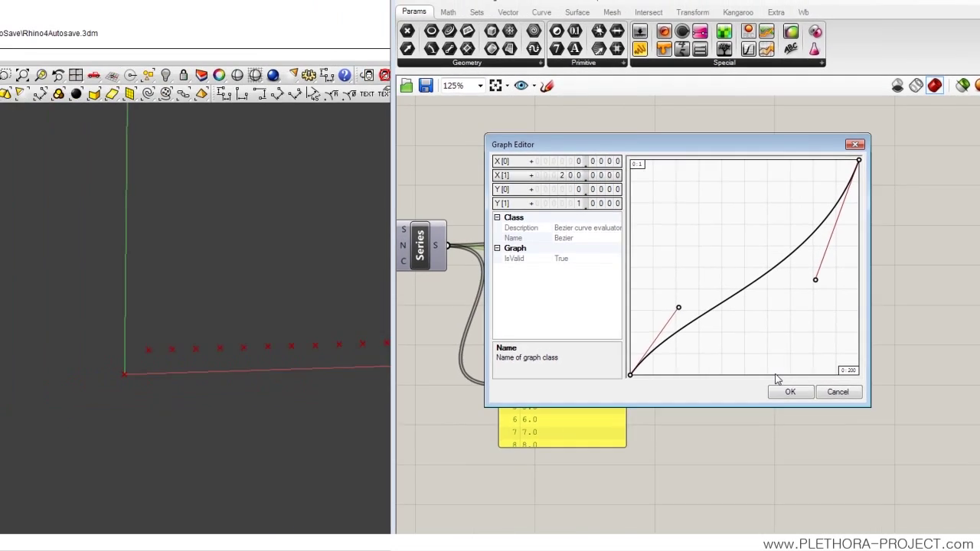
{"action": "left_click", "coordinate": [739, 453]}
- Set the Graph Mapper's Y[1] bound to 100 so the points rise along the curve
{"action": "scroll", "coordinate": [338, 276], "scroll_direction": "down", "scroll_amount": 5}
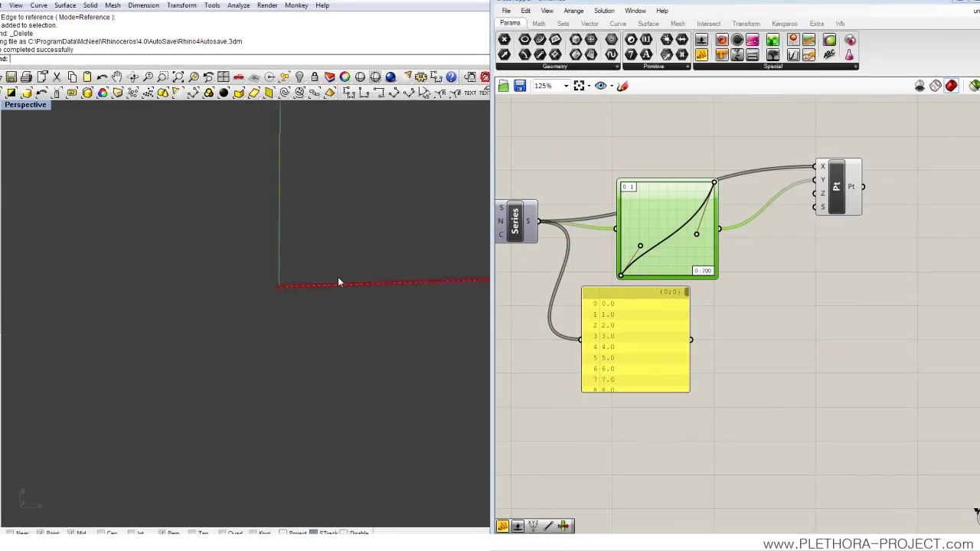
{"action": "scroll", "coordinate": [397, 276], "scroll_direction": "down", "scroll_amount": 4}
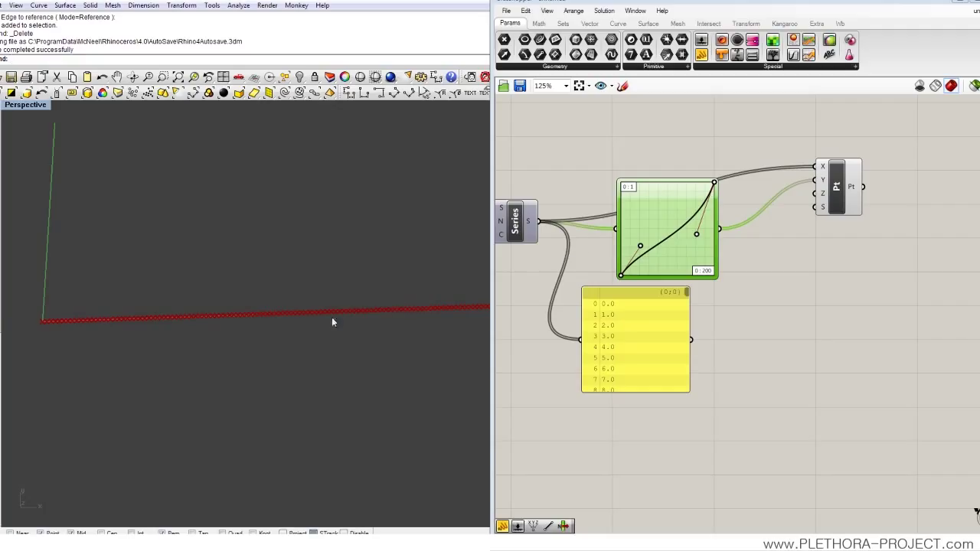
{"action": "double_click", "coordinate": [652, 226]}
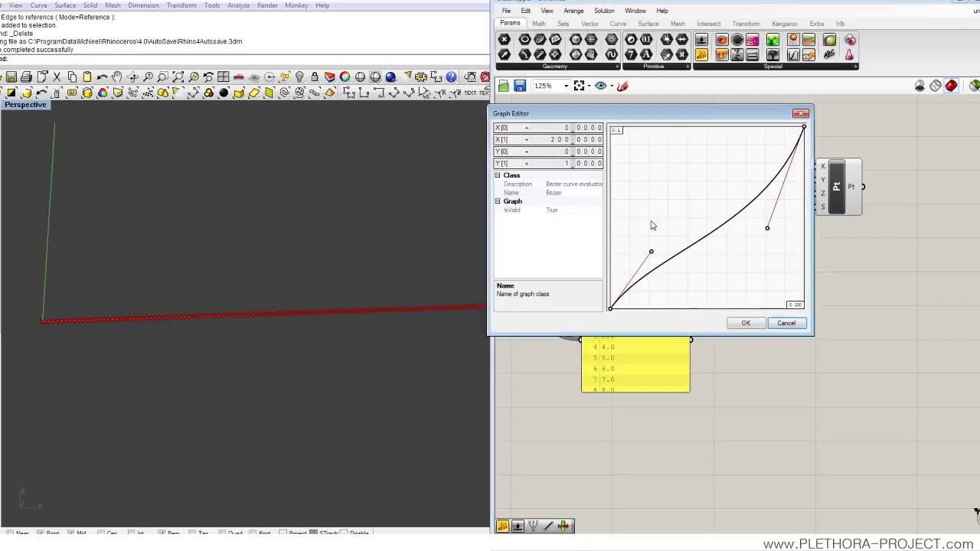
{"action": "left_click", "coordinate": [557, 164]}
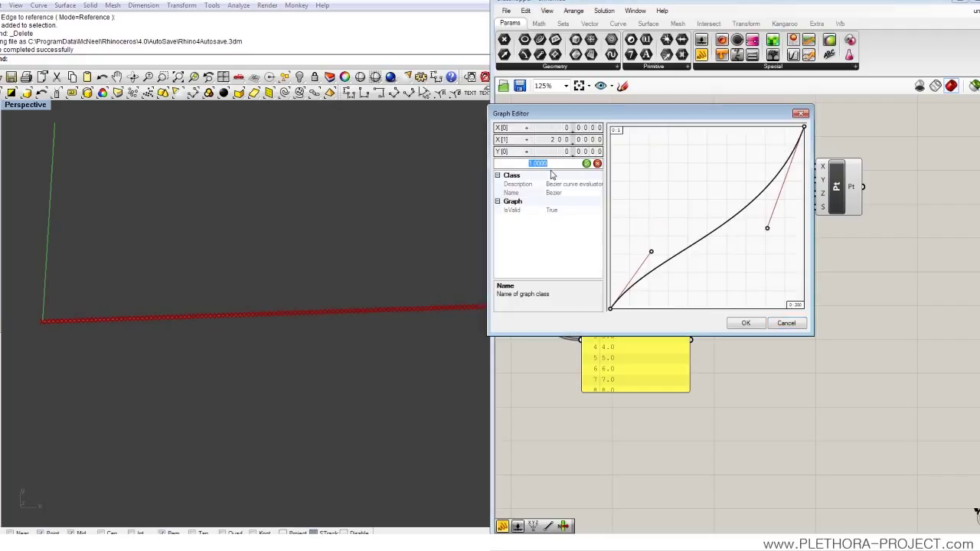
{"action": "type", "text": "10"}
{"action": "left_click", "coordinate": [746, 323]}
{"action": "scroll", "coordinate": [295, 299], "scroll_direction": "down", "scroll_amount": 3}
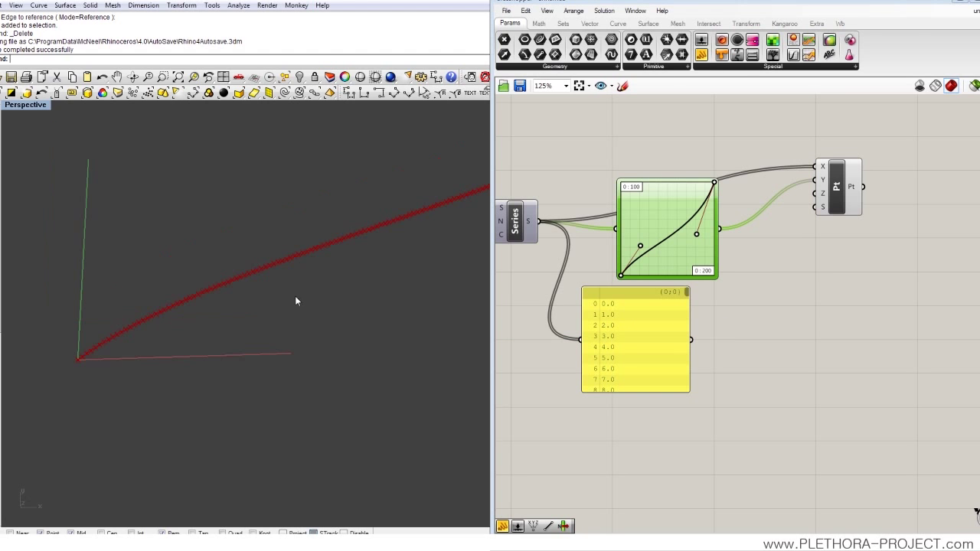
{"action": "right_click_drag", "start_coordinate": [295, 300], "coordinate": [267, 368]}
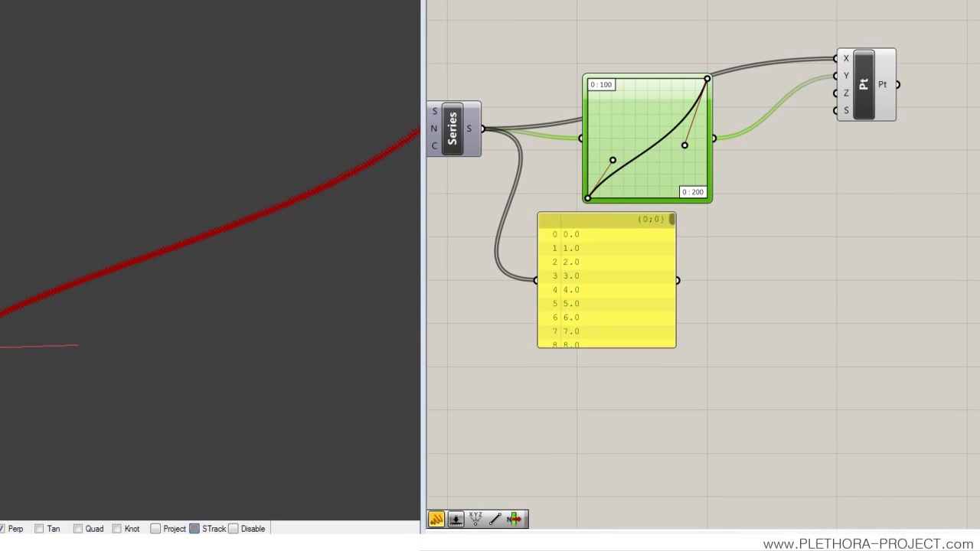
- Move the Bezier graph's handles to its left edge and lower-right corner, then lift the corner handle
{"action": "right_click_drag", "start_coordinate": [124, 287], "coordinate": [108, 269]}
{"action": "right_click_drag", "start_coordinate": [371, 83], "coordinate": [331, 181]}
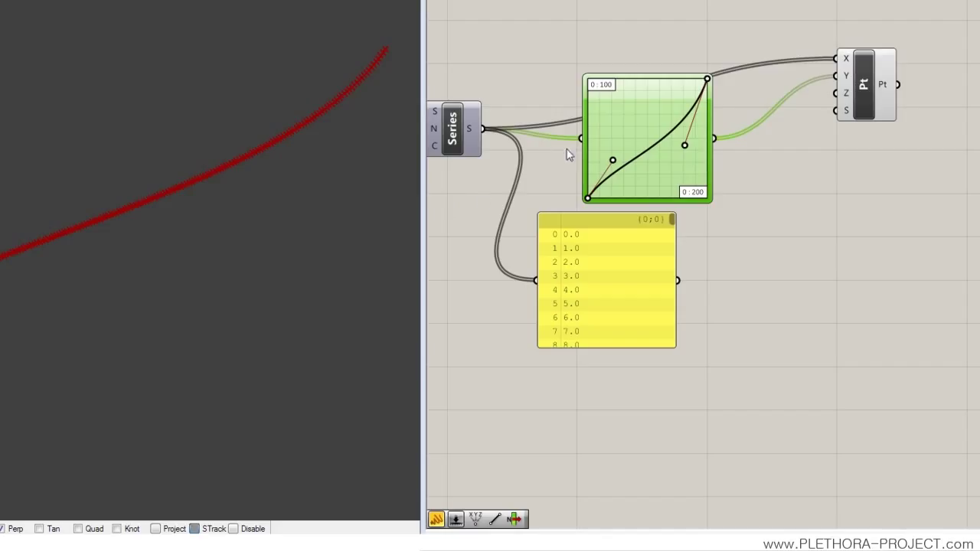
{"action": "left_click_drag", "start_coordinate": [613, 160], "coordinate": [568, 114]}
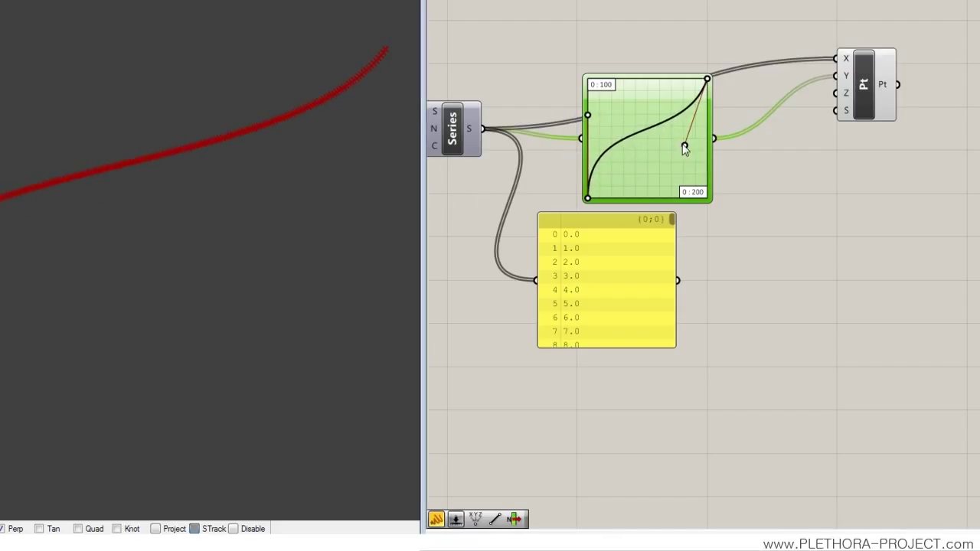
{"action": "left_click_drag", "start_coordinate": [684, 145], "coordinate": [723, 181]}
{"action": "right_click_drag", "start_coordinate": [272, 215], "coordinate": [258, 239]}
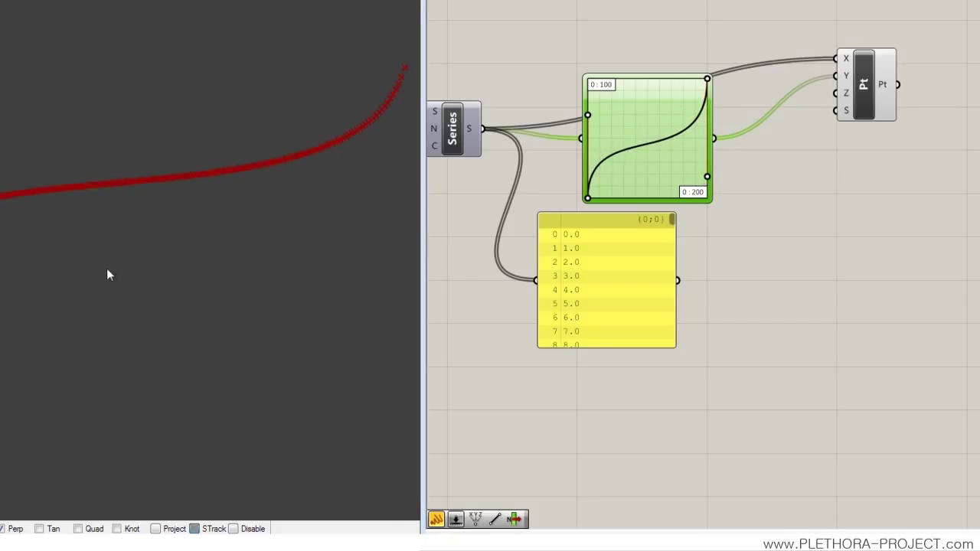
- Pull the Bezier handles inward and raise the lower handle to soften the S-curve
{"action": "left_click_drag", "start_coordinate": [589, 121], "coordinate": [623, 131]}
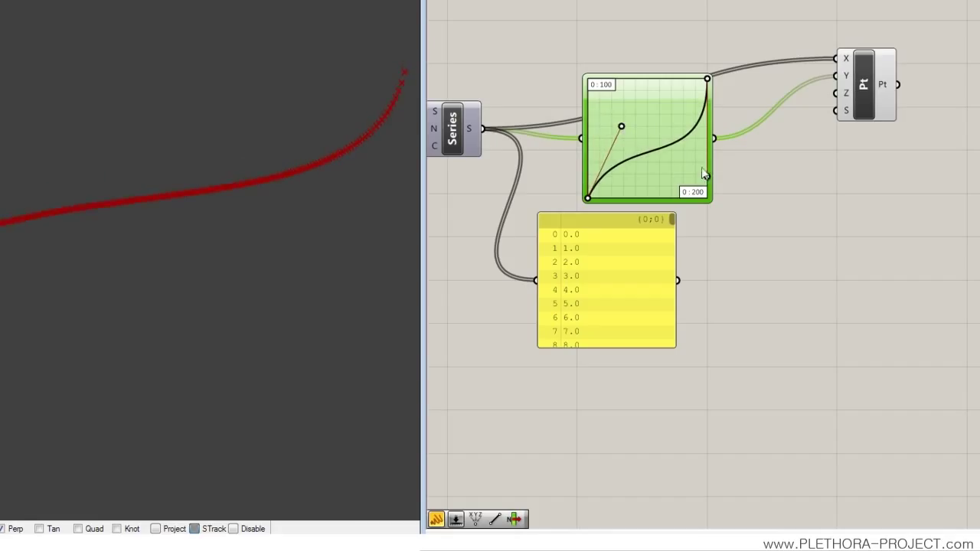
{"action": "left_click_drag", "start_coordinate": [707, 178], "coordinate": [643, 169]}
{"action": "left_click_drag", "start_coordinate": [621, 127], "coordinate": [636, 134]}
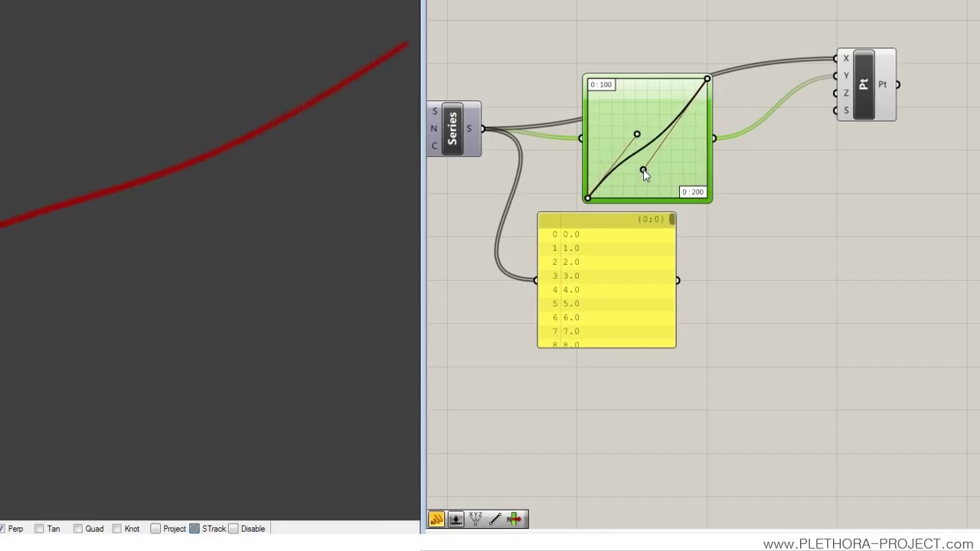
{"action": "left_click_drag", "start_coordinate": [643, 169], "coordinate": [668, 199]}
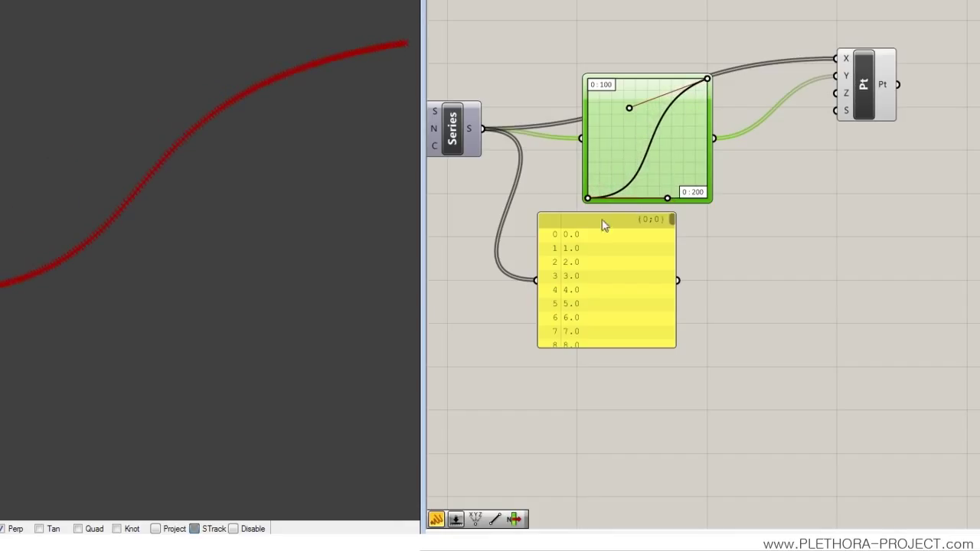
{"action": "right_click_drag", "start_coordinate": [157, 260], "coordinate": [171, 175]}
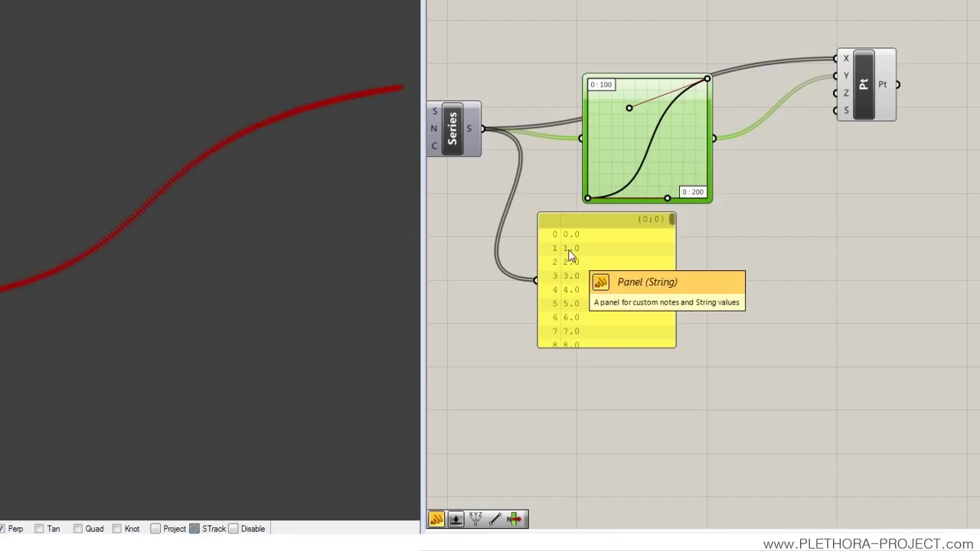
{"action": "right_click_drag", "start_coordinate": [566, 255], "coordinate": [630, 252]}
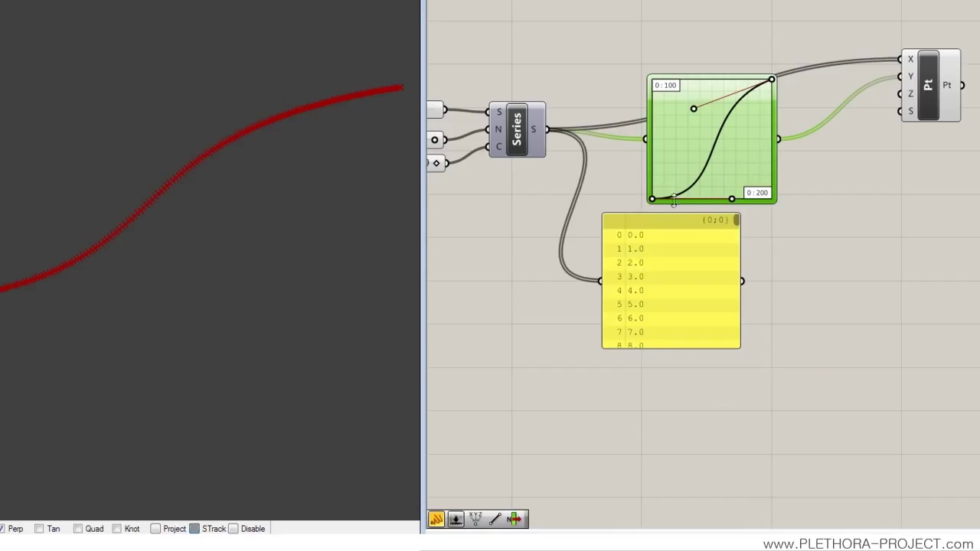
{"action": "left_click_drag", "start_coordinate": [732, 200], "coordinate": [725, 184]}
- Copy the values panel, wire in the Graph Mapper output, and push both Bezier handles to the top and bottom edges
{"action": "left_click", "coordinate": [659, 255]}
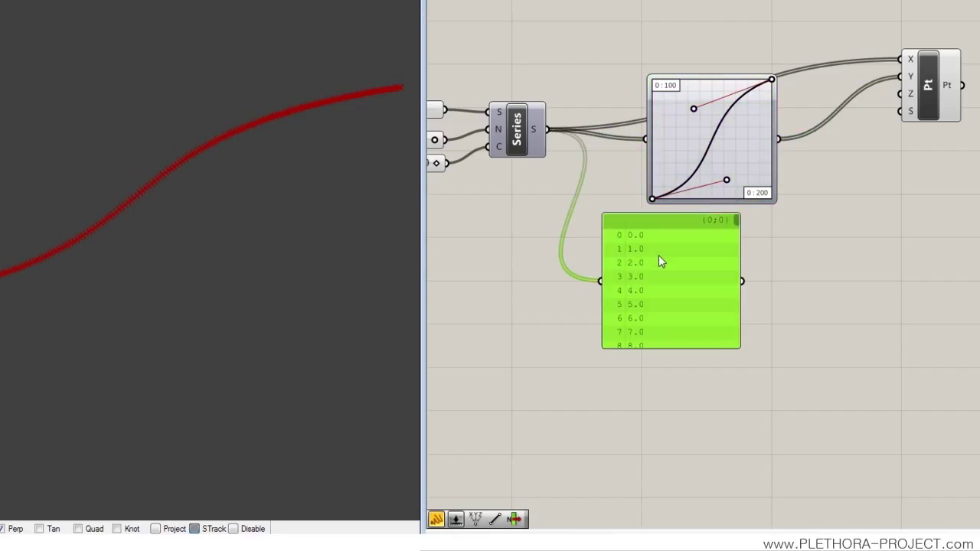
{"action": "left_click_drag", "start_coordinate": [668, 267], "coordinate": [925, 269], "text": "alt"}
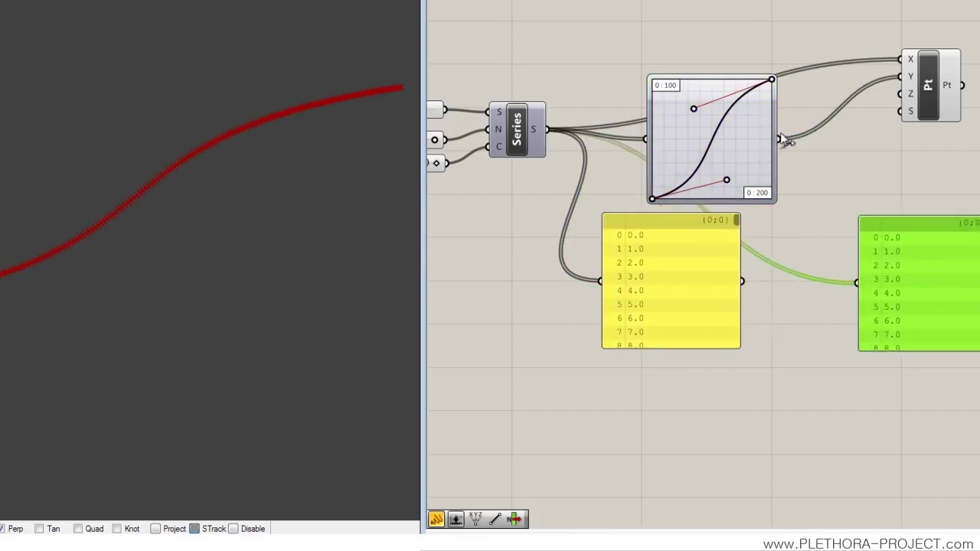
{"action": "left_click_drag", "start_coordinate": [778, 139], "coordinate": [904, 267], "text": "shift"}
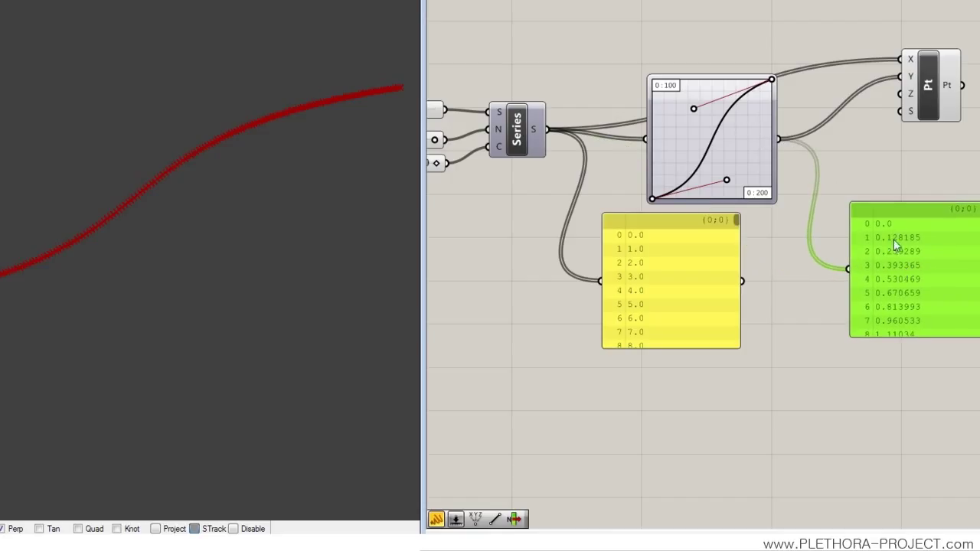
{"action": "left_click_drag", "start_coordinate": [896, 254], "coordinate": [897, 262]}
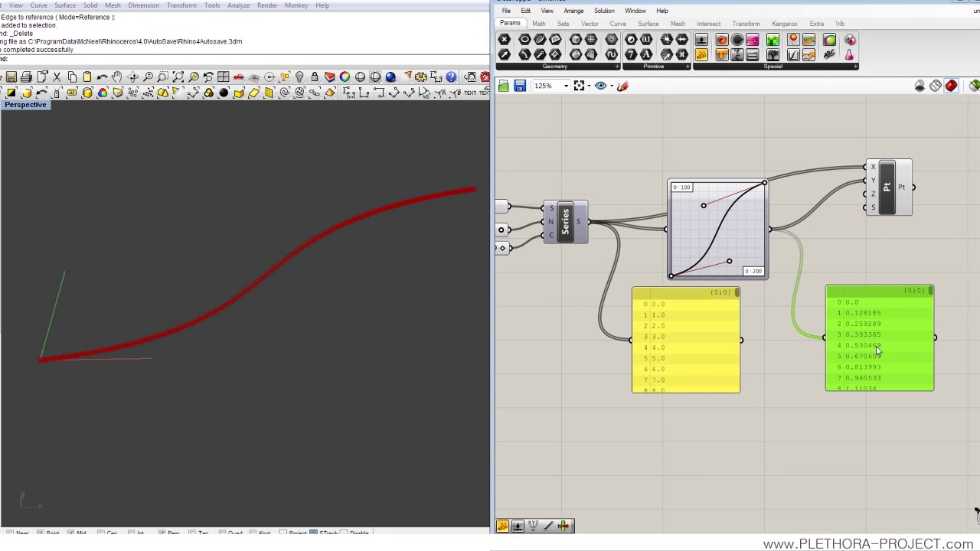
{"action": "left_click_drag", "start_coordinate": [876, 346], "coordinate": [878, 349]}
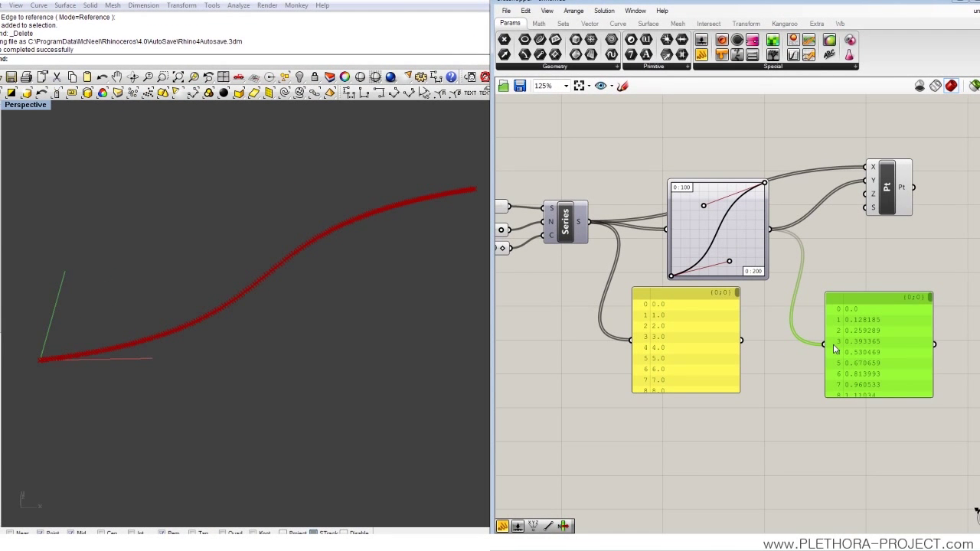
{"action": "left_click_drag", "start_coordinate": [709, 206], "coordinate": [706, 176]}
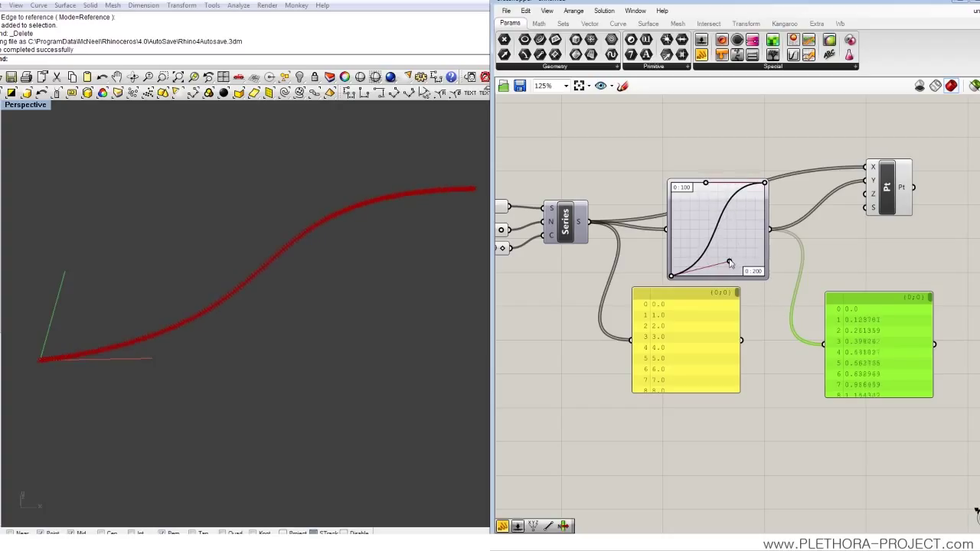
{"action": "left_click_drag", "start_coordinate": [729, 263], "coordinate": [722, 276]}
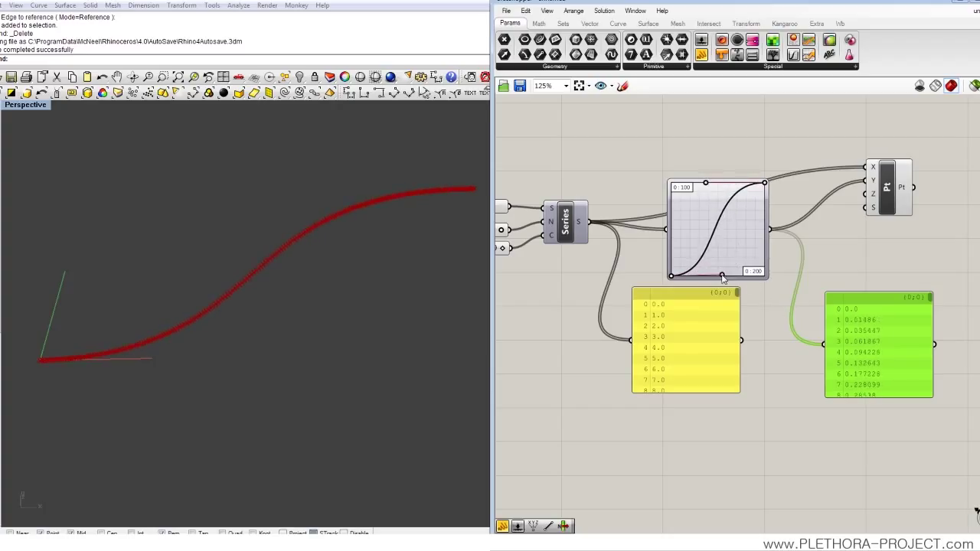
- Switch the Graph Mapper to a Sine graph and stretch it into several repeating peaks
{"action": "right_click", "coordinate": [714, 224]}
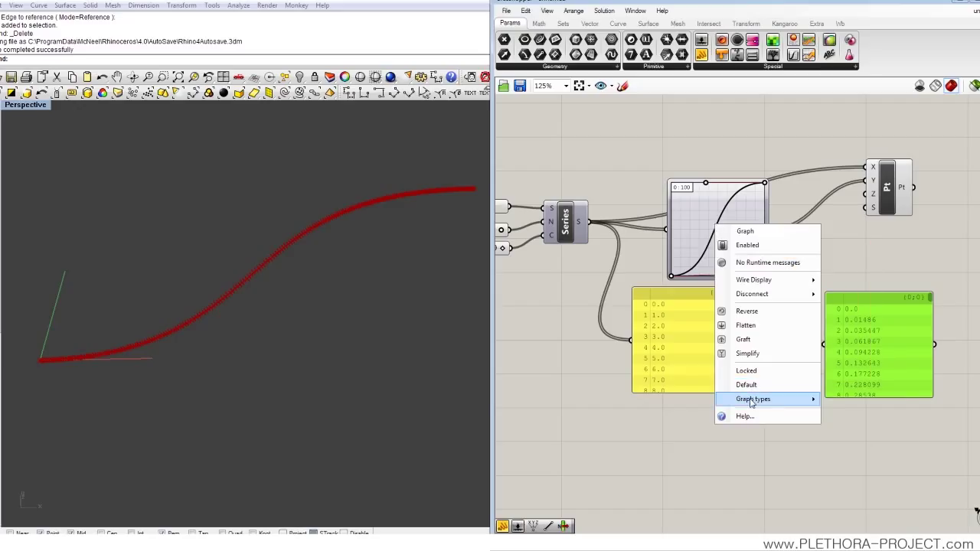
{"action": "mouse_move", "coordinate": [753, 401]}
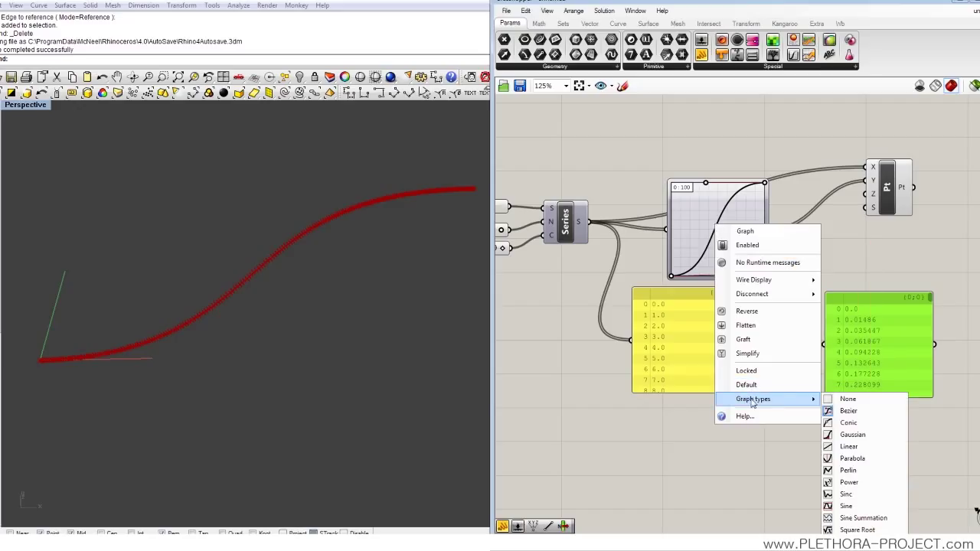
{"action": "left_click", "coordinate": [845, 507]}
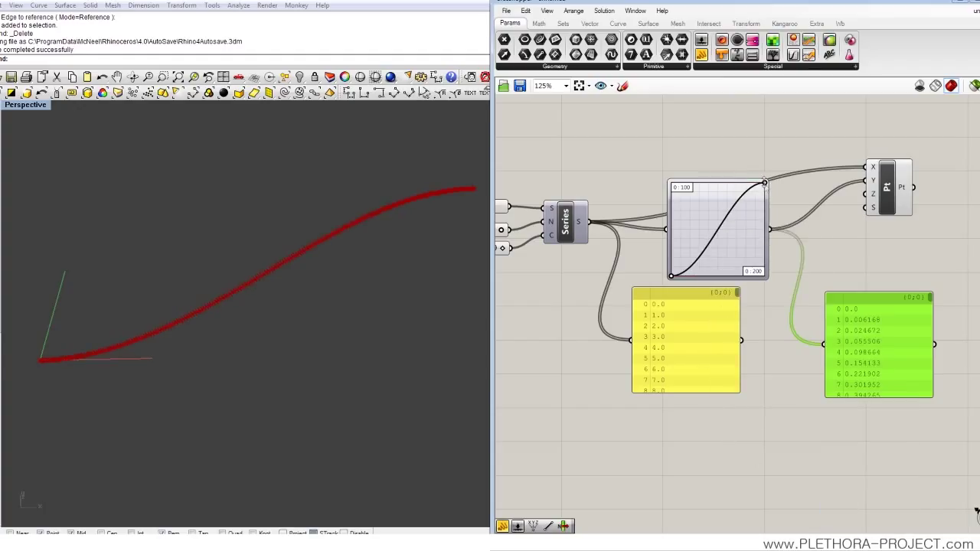
{"action": "left_click_drag", "start_coordinate": [764, 183], "coordinate": [684, 250]}
- Tidy the panel, Graph Mapper and Pt component positions on the canvas
{"action": "right_click_drag", "start_coordinate": [321, 355], "coordinate": [342, 294]}
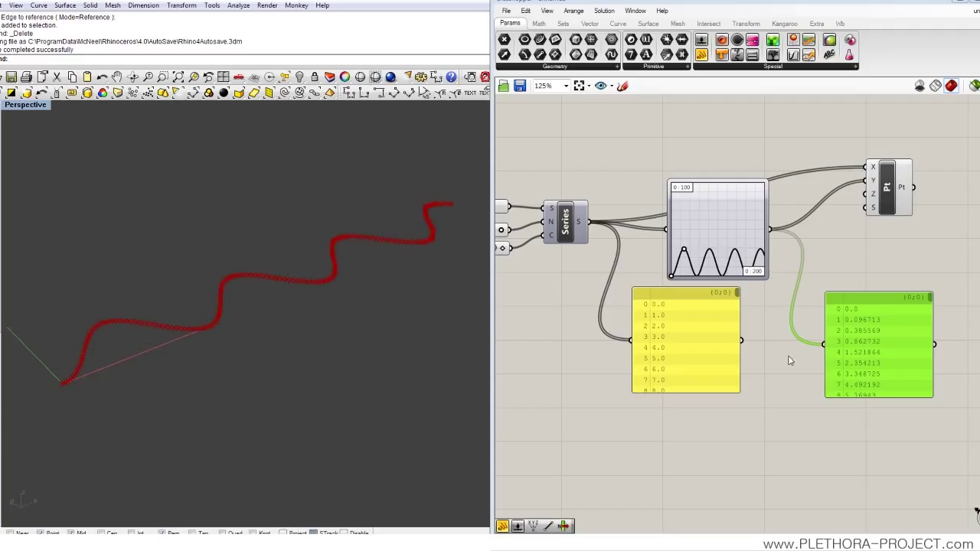
{"action": "left_click_drag", "start_coordinate": [693, 358], "coordinate": [712, 360]}
{"action": "left_click_drag", "start_coordinate": [711, 241], "coordinate": [698, 230]}
{"action": "left_click_drag", "start_coordinate": [876, 336], "coordinate": [849, 326]}
{"action": "left_click_drag", "start_coordinate": [882, 205], "coordinate": [890, 240]}
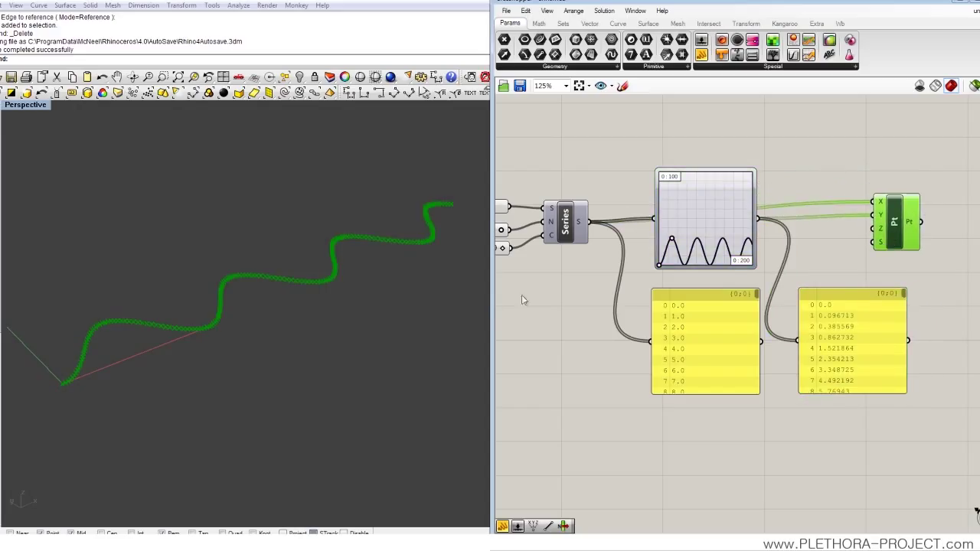
- Alt-drag a copy of the Pt component with its wires
{"action": "right_click_drag", "start_coordinate": [521, 300], "coordinate": [678, 278]}
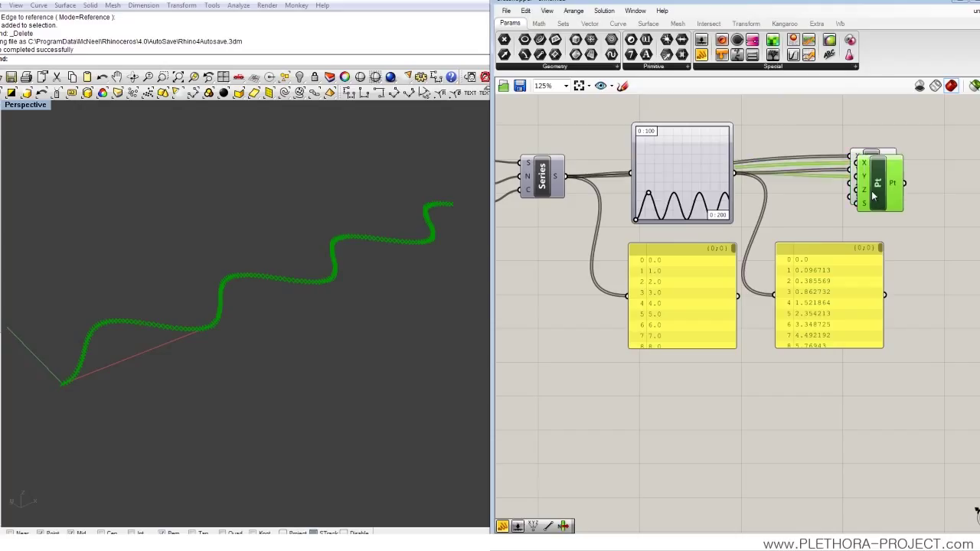
{"action": "left_click_drag", "start_coordinate": [873, 196], "coordinate": [883, 411], "text": "alt"}
{"action": "right_click_drag", "start_coordinate": [827, 420], "coordinate": [871, 416]}
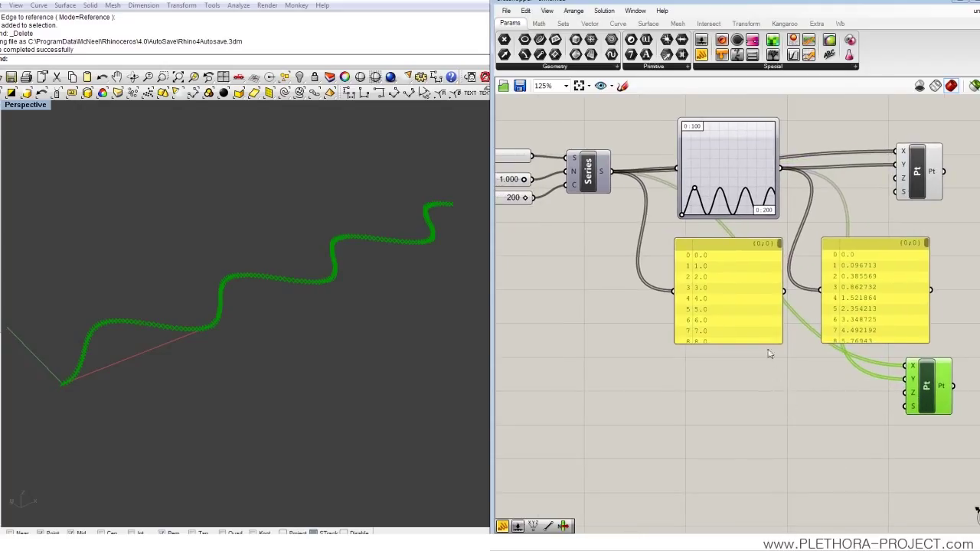
- Move both values panels above the Graph Mapper and rearrange the two Pt components
{"action": "left_click", "coordinate": [740, 322]}
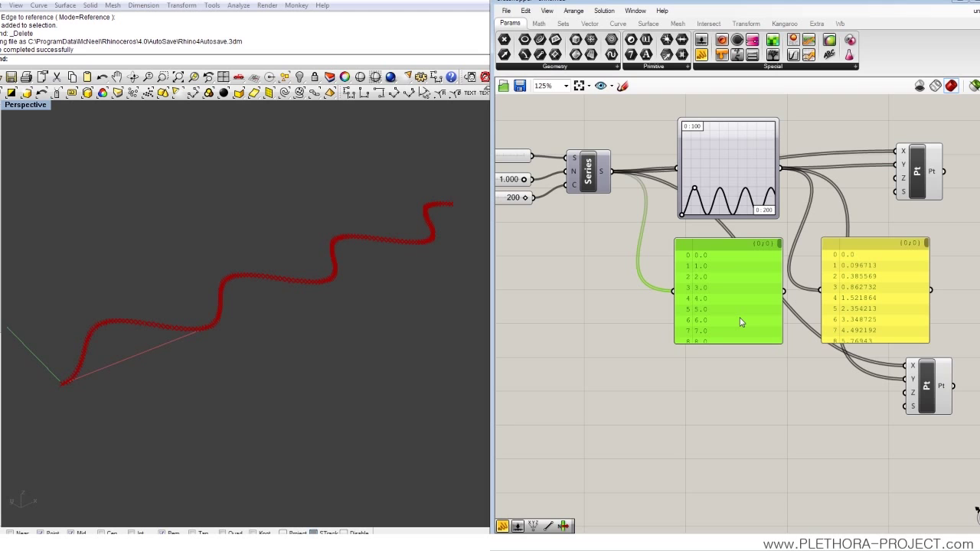
{"action": "left_click", "coordinate": [834, 306], "text": "shift"}
{"action": "left_click_drag", "start_coordinate": [833, 306], "coordinate": [722, 401]}
{"action": "mouse_move", "coordinate": [903, 310]}
{"action": "left_mouse_down"}
{"action": "mouse_move", "coordinate": [909, 343]}
{"action": "mouse_move", "coordinate": [908, 329]}
{"action": "left_mouse_up"}
{"action": "right_click_drag", "start_coordinate": [909, 512], "coordinate": [892, 429]}
{"action": "mouse_move", "coordinate": [893, 433]}
{"action": "left_mouse_down"}
{"action": "mouse_move", "coordinate": [900, 405]}
{"action": "mouse_move", "coordinate": [901, 418]}
{"action": "left_mouse_up"}
{"action": "left_click", "coordinate": [693, 304]}
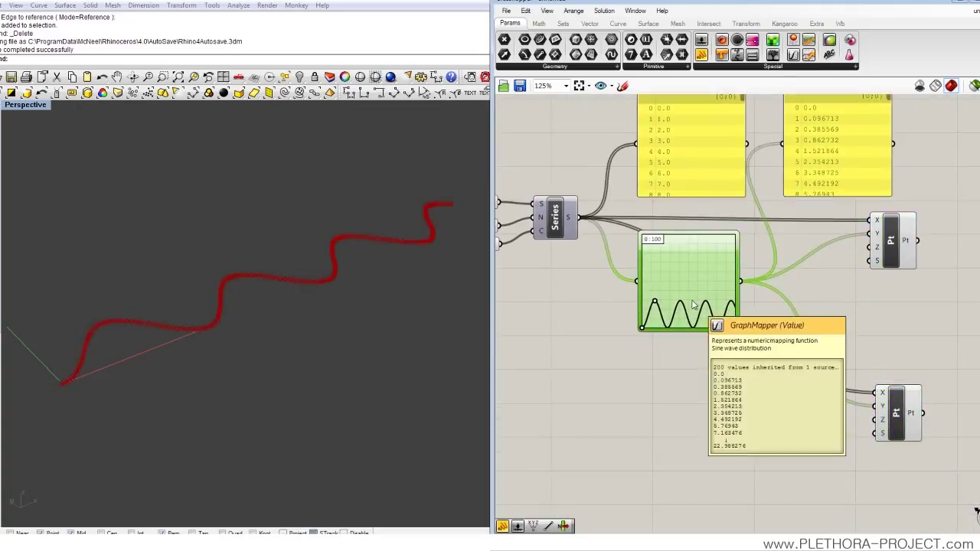
- Duplicate the Graph Mapper and wire the copy into the second Pt's Y input
{"action": "left_click_drag", "start_coordinate": [693, 305], "coordinate": [683, 413], "text": "alt"}
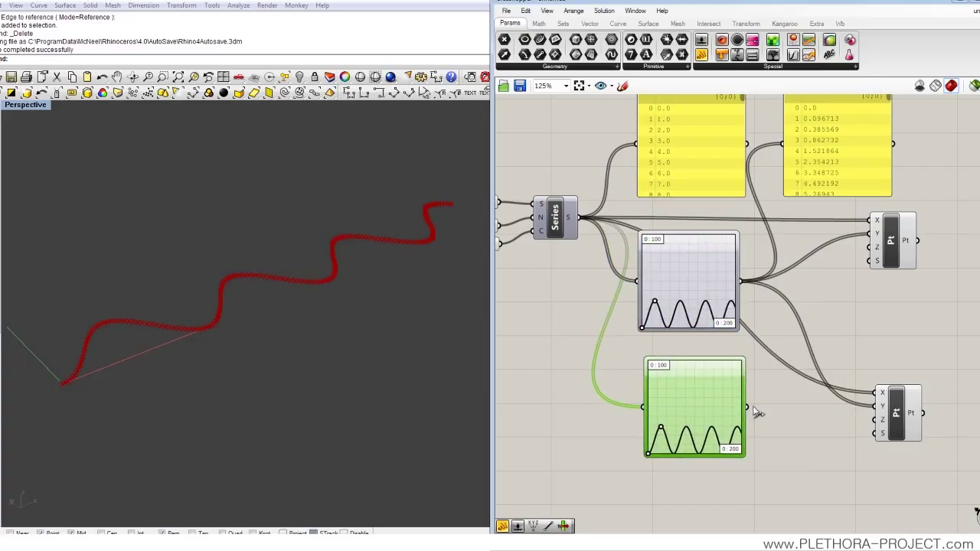
{"action": "left_click_drag", "start_coordinate": [756, 412], "coordinate": [874, 406]}
{"action": "right_click_drag", "start_coordinate": [795, 460], "coordinate": [798, 424]}
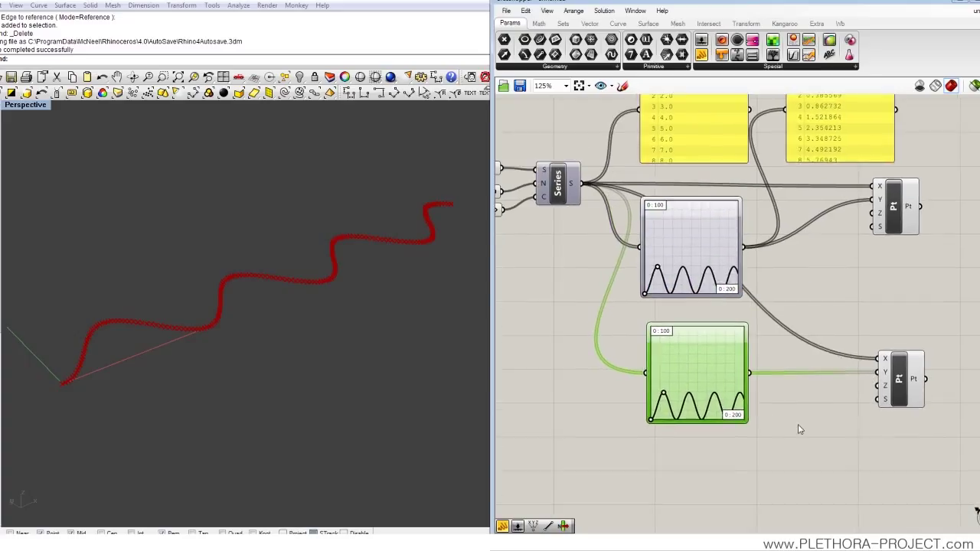
{"action": "left_click_drag", "start_coordinate": [720, 404], "coordinate": [711, 392]}
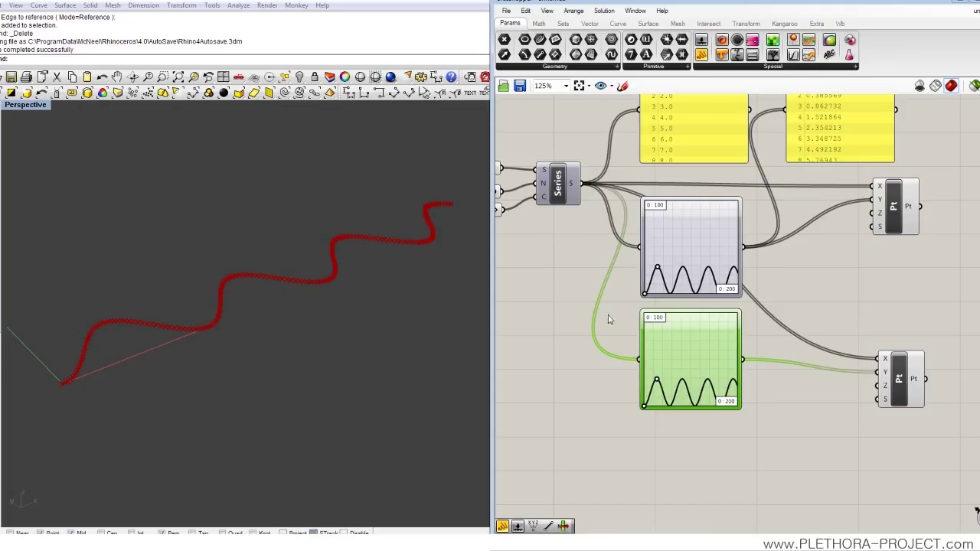
- Copy the 200 count slider, paste it below the lower graph, and lower it to 19
{"action": "right_click_drag", "start_coordinate": [606, 321], "coordinate": [663, 307]}
{"action": "left_click", "coordinate": [522, 197]}
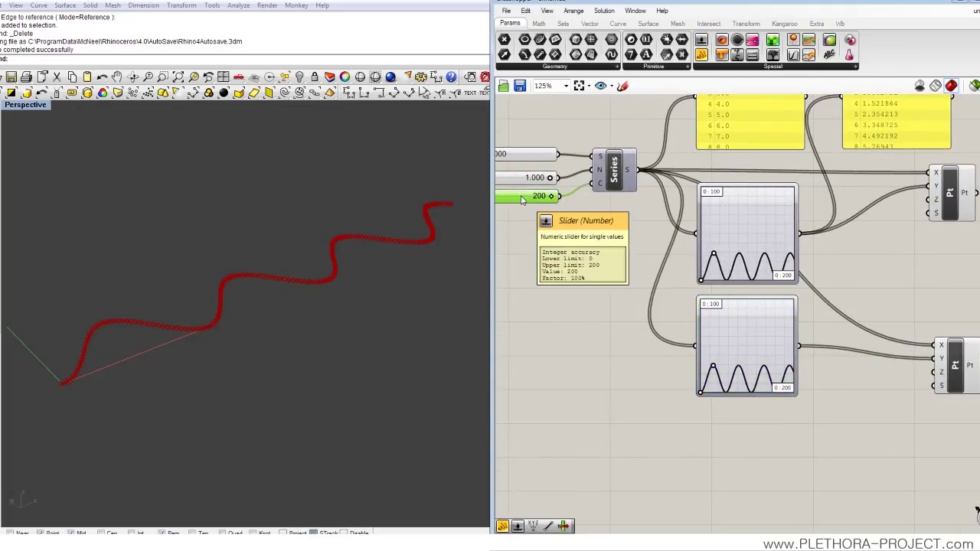
{"action": "key", "text": "ctrl+c"}
{"action": "key", "text": "ctrl+v"}
{"action": "left_click_drag", "start_coordinate": [798, 345], "coordinate": [933, 372]}
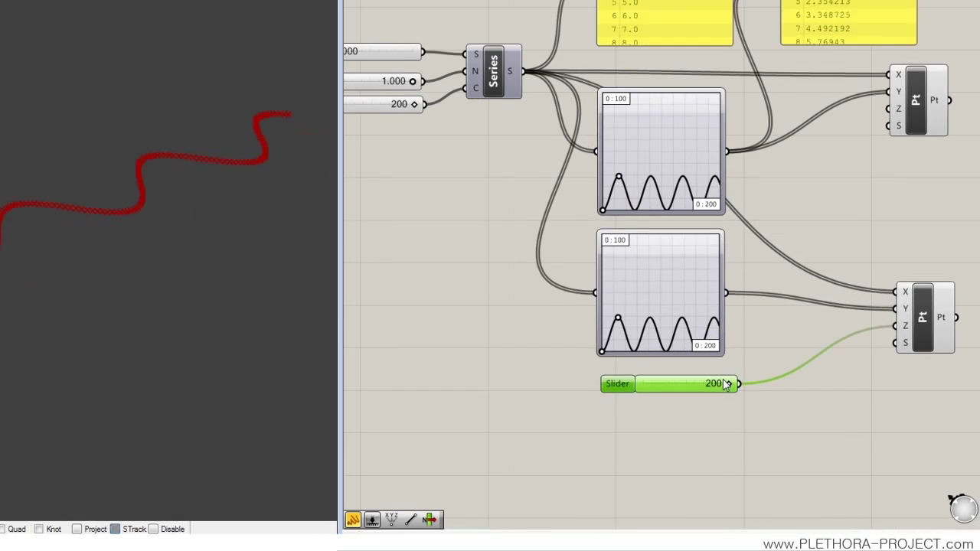
{"action": "left_click_drag", "start_coordinate": [726, 383], "coordinate": [650, 383]}
{"action": "right_click", "coordinate": [610, 257]}
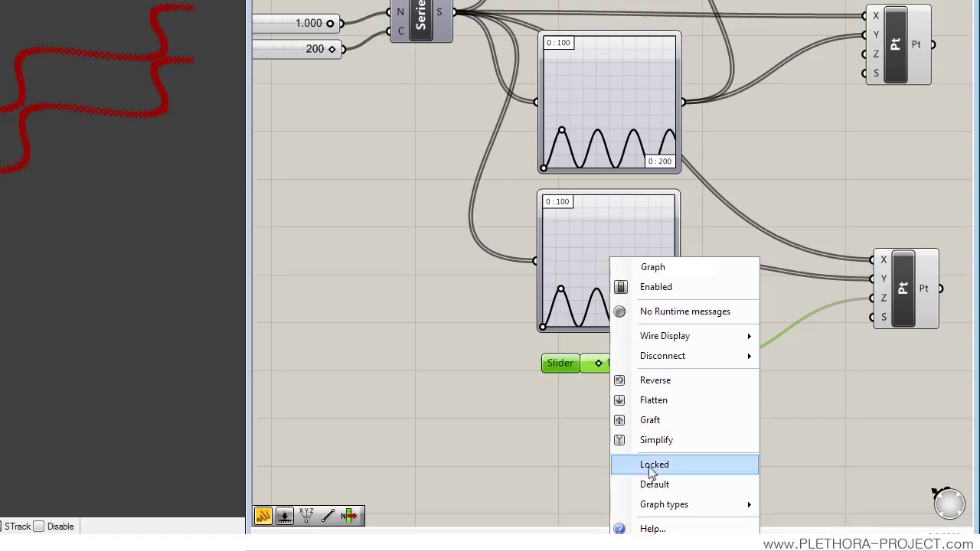
- Switch the lower Graph Mapper to a Bezier graph and bend its line into a curve
{"action": "mouse_move", "coordinate": [662, 501]}
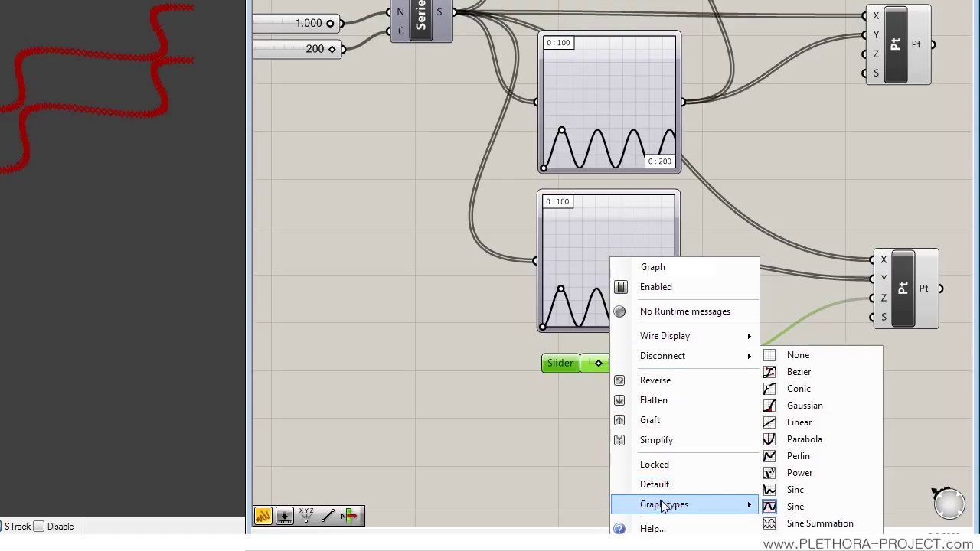
{"action": "left_click", "coordinate": [799, 372]}
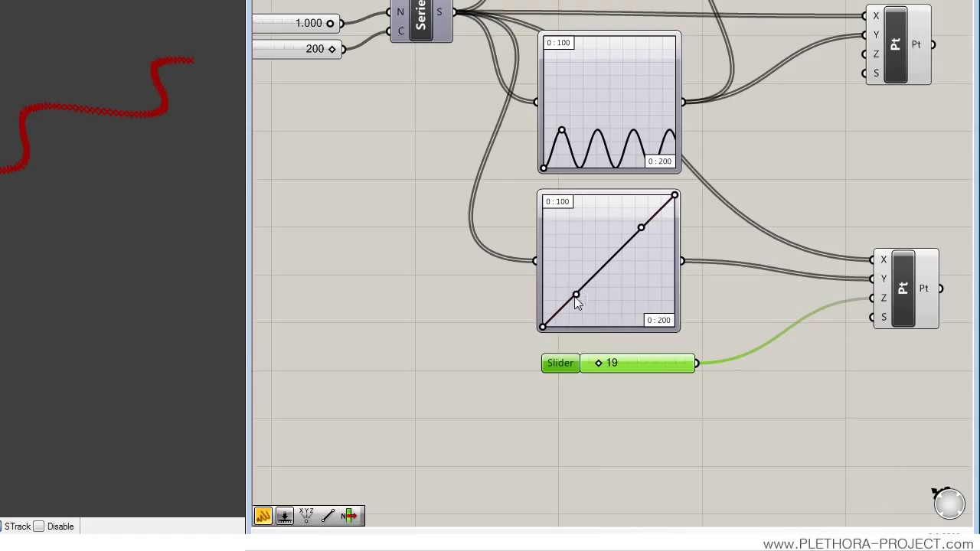
{"action": "left_click_drag", "start_coordinate": [576, 296], "coordinate": [578, 248]}
{"action": "left_click_drag", "start_coordinate": [641, 230], "coordinate": [663, 303]}
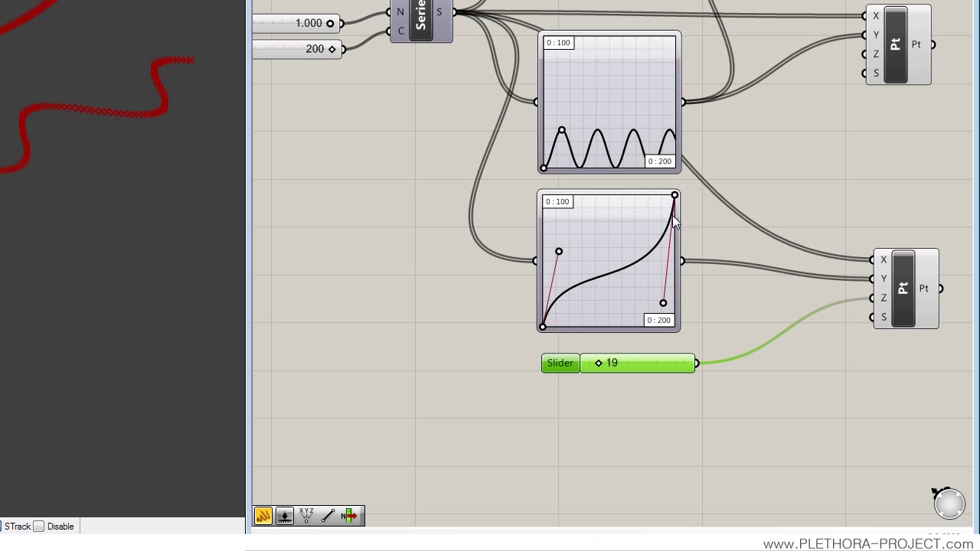
{"action": "left_click_drag", "start_coordinate": [676, 198], "coordinate": [676, 245]}
{"action": "left_click_drag", "start_coordinate": [663, 304], "coordinate": [616, 224]}
{"action": "left_click_drag", "start_coordinate": [674, 247], "coordinate": [684, 291]}
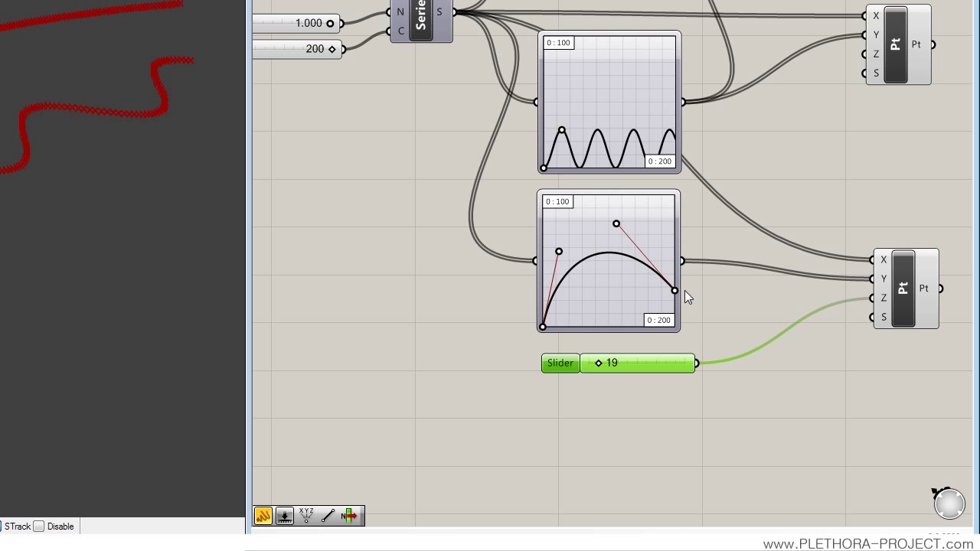
{"action": "left_click_drag", "start_coordinate": [617, 224], "coordinate": [610, 316]}
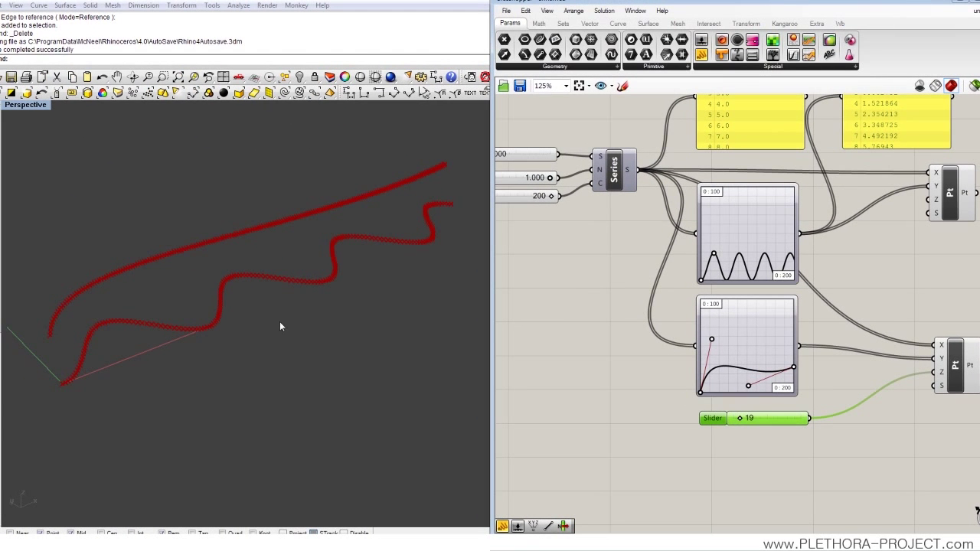
- Refine the Bezier curve's right end and lower handle, comparing both point rows in Rhino
{"action": "right_click_drag", "start_coordinate": [280, 326], "coordinate": [360, 291]}
{"action": "left_click_drag", "start_coordinate": [793, 374], "coordinate": [794, 350]}
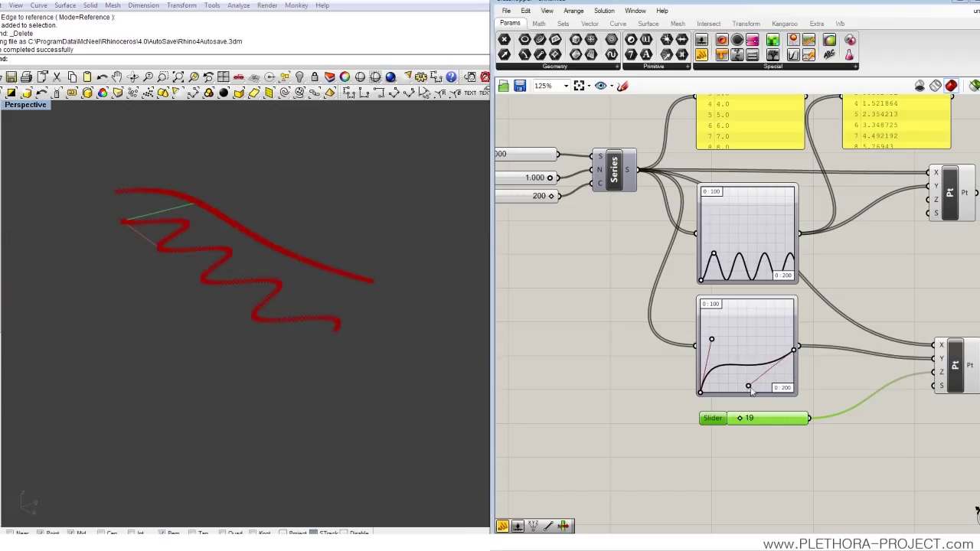
{"action": "mouse_move", "coordinate": [749, 386]}
{"action": "left_mouse_down"}
{"action": "mouse_move", "coordinate": [794, 392]}
{"action": "mouse_move", "coordinate": [748, 391]}
{"action": "left_mouse_up"}
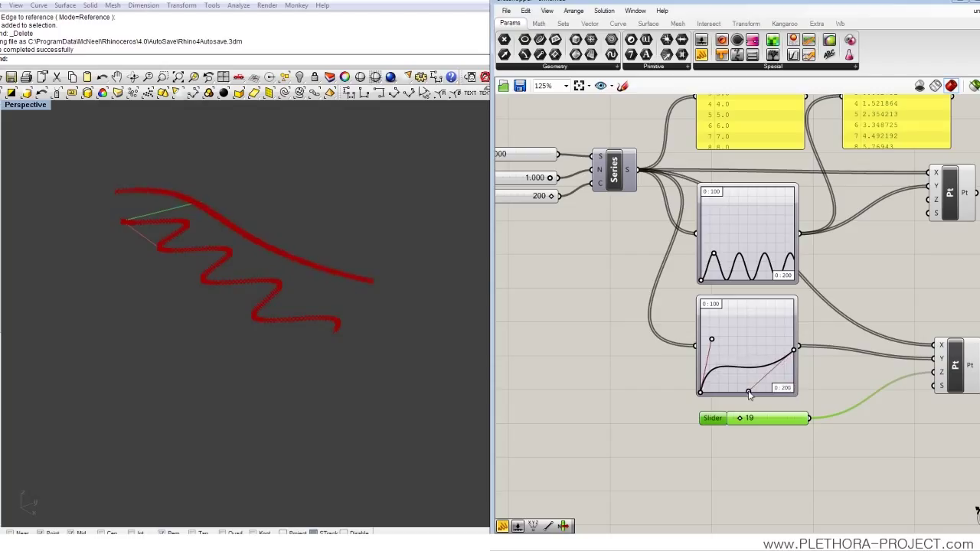
{"action": "mouse_move", "coordinate": [360, 278]}
{"action": "right_mouse_down"}
{"action": "mouse_move", "coordinate": [371, 270]}
{"action": "mouse_move", "coordinate": [378, 297]}
{"action": "mouse_move", "coordinate": [353, 271]}
{"action": "mouse_move", "coordinate": [403, 269]}
{"action": "mouse_move", "coordinate": [377, 292]}
{"action": "mouse_move", "coordinate": [383, 350]}
{"action": "mouse_move", "coordinate": [322, 352]}
{"action": "mouse_move", "coordinate": [321, 320]}
{"action": "right_mouse_up"}
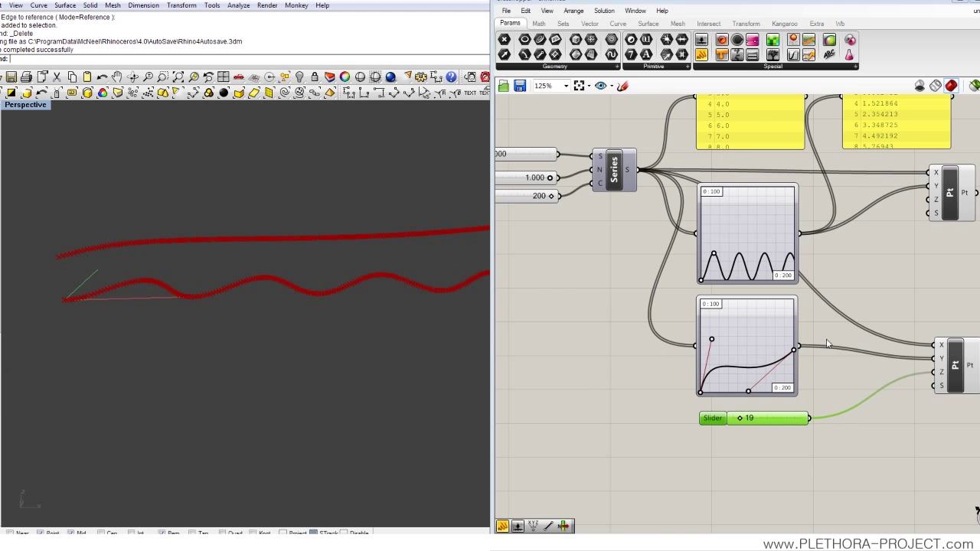
- Search for 'LINE' and place a Line component on the canvas
{"action": "right_click_drag", "start_coordinate": [827, 345], "coordinate": [693, 341]}
{"action": "left_click", "coordinate": [822, 284]}
{"action": "double_click", "coordinate": [886, 278]}
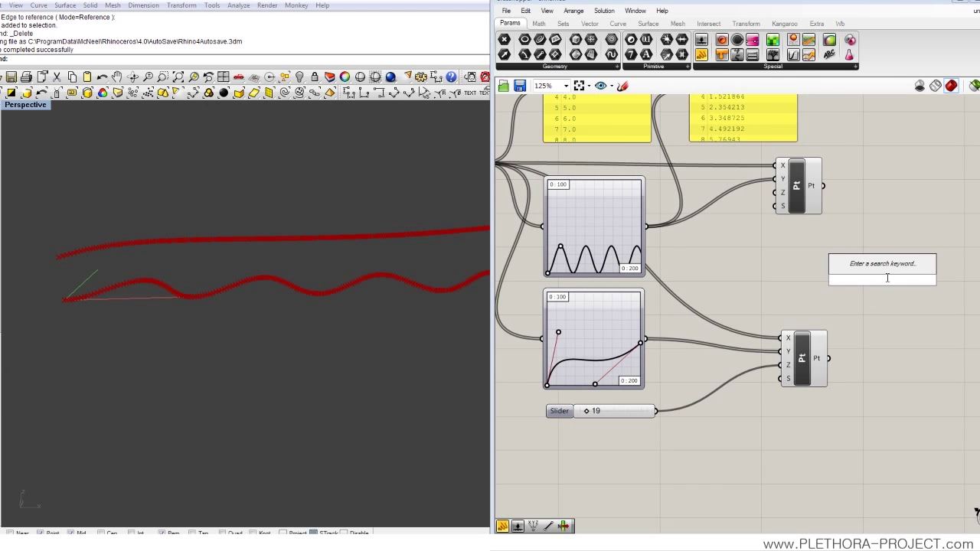
{"action": "type", "text": "LINE"}
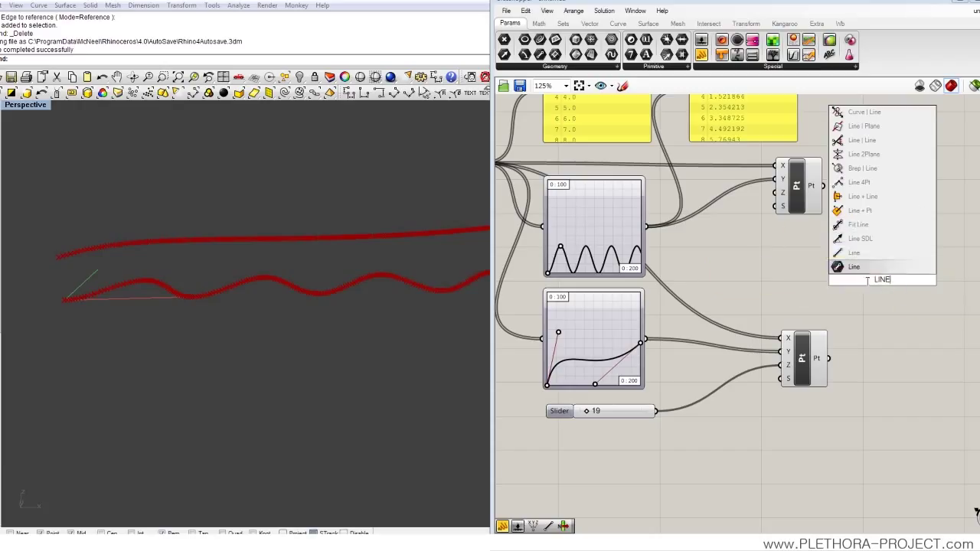
{"action": "left_click", "coordinate": [919, 267]}
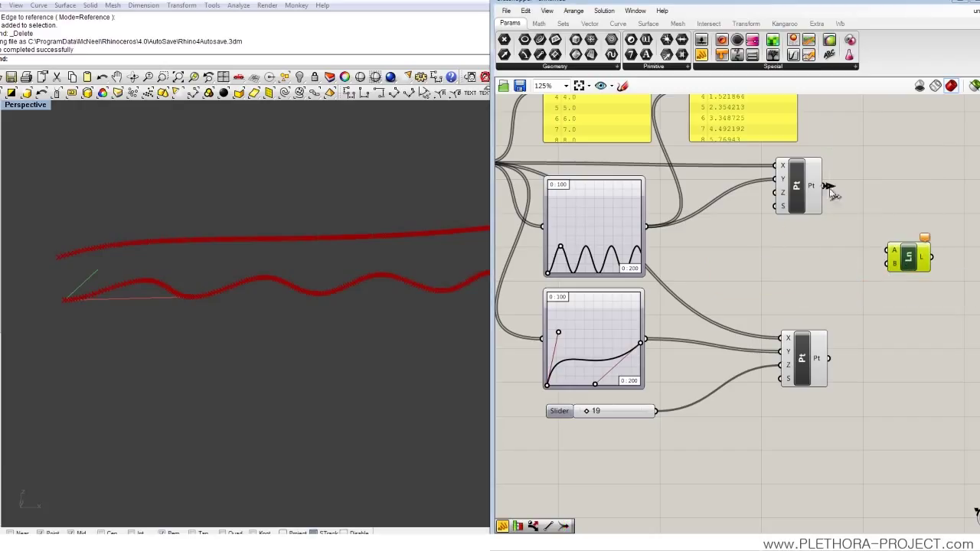
- Wire the upper Pt output to the Line's A and the lower Pt output to B
{"action": "left_click_drag", "start_coordinate": [823, 185], "coordinate": [888, 250]}
{"action": "left_click_drag", "start_coordinate": [829, 357], "coordinate": [888, 263]}
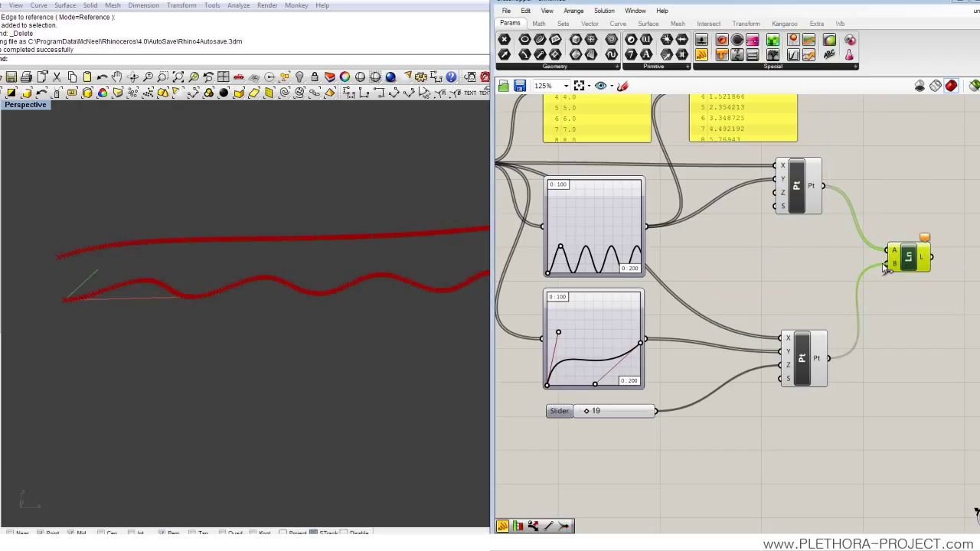
{"action": "right_click_drag", "start_coordinate": [340, 306], "coordinate": [363, 337]}
{"action": "right_click_drag", "start_coordinate": [349, 290], "coordinate": [385, 291], "text": "shift"}
- Adjust the Bezier curve's start handles and reduce the height of the sine waves
{"action": "mouse_move", "coordinate": [559, 332]}
{"action": "left_mouse_down"}
{"action": "mouse_move", "coordinate": [554, 316]}
{"action": "mouse_move", "coordinate": [566, 320]}
{"action": "mouse_move", "coordinate": [552, 318]}
{"action": "left_mouse_up"}
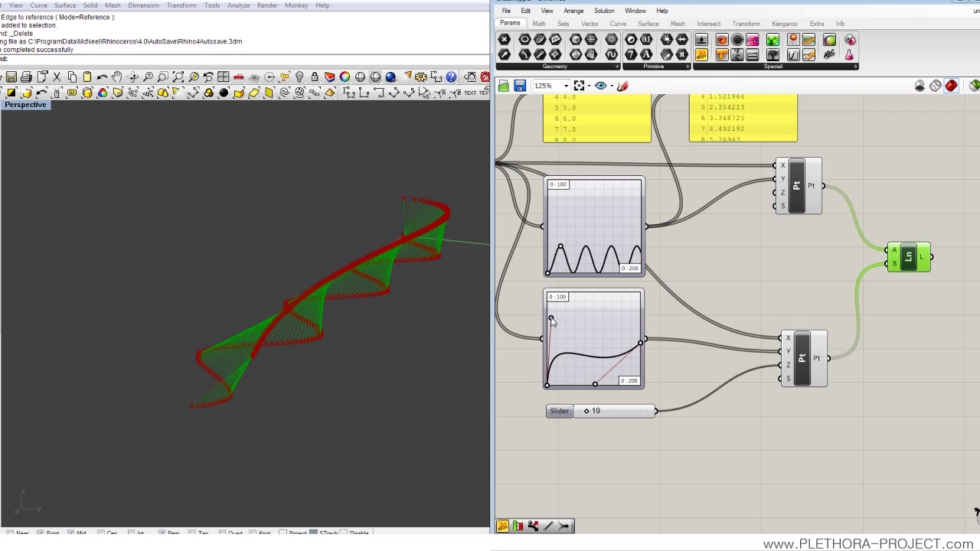
{"action": "left_click_drag", "start_coordinate": [595, 384], "coordinate": [588, 367]}
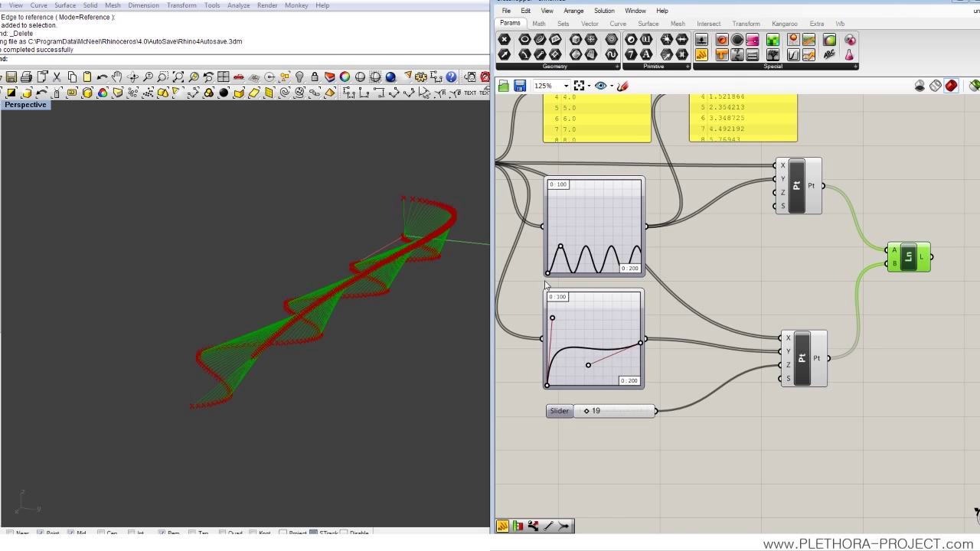
{"action": "right_click_drag", "start_coordinate": [546, 285], "coordinate": [683, 305]}
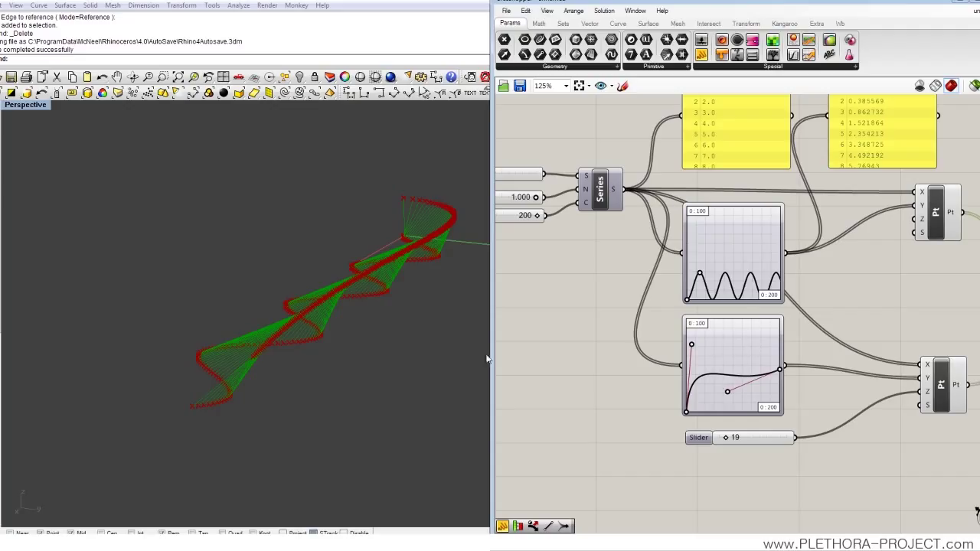
{"action": "right_click_drag", "start_coordinate": [387, 326], "coordinate": [399, 269]}
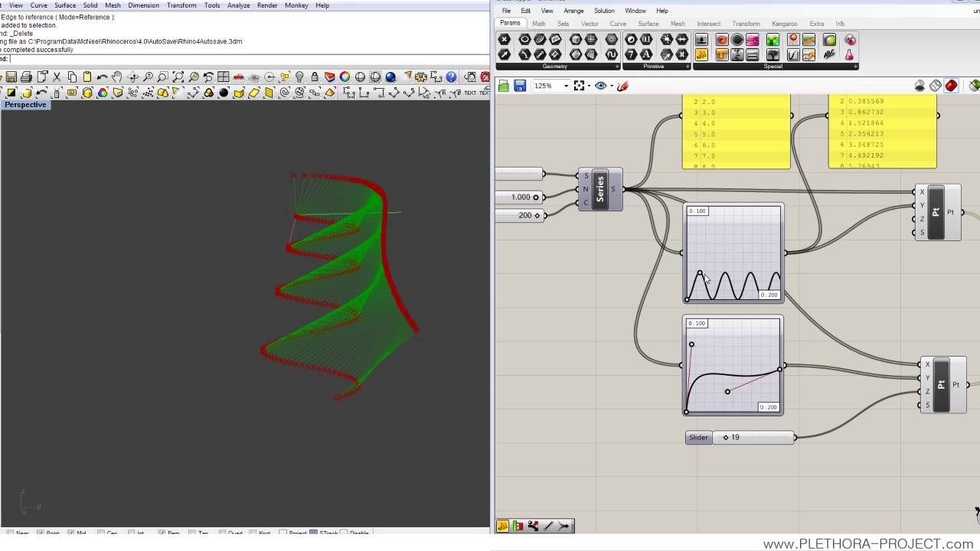
{"action": "mouse_move", "coordinate": [700, 273]}
{"action": "left_mouse_down"}
{"action": "mouse_move", "coordinate": [700, 258]}
{"action": "mouse_move", "coordinate": [702, 292]}
{"action": "mouse_move", "coordinate": [700, 277]}
{"action": "left_mouse_up"}
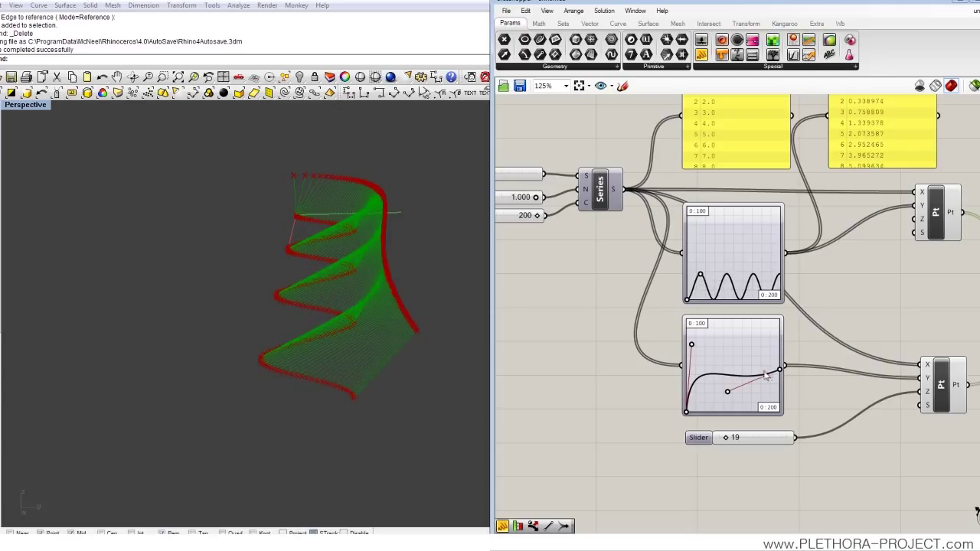
- Flatten the Bezier curve by reworking its right end, checking the wall in Rhino
{"action": "left_click_drag", "start_coordinate": [781, 373], "coordinate": [780, 385]}
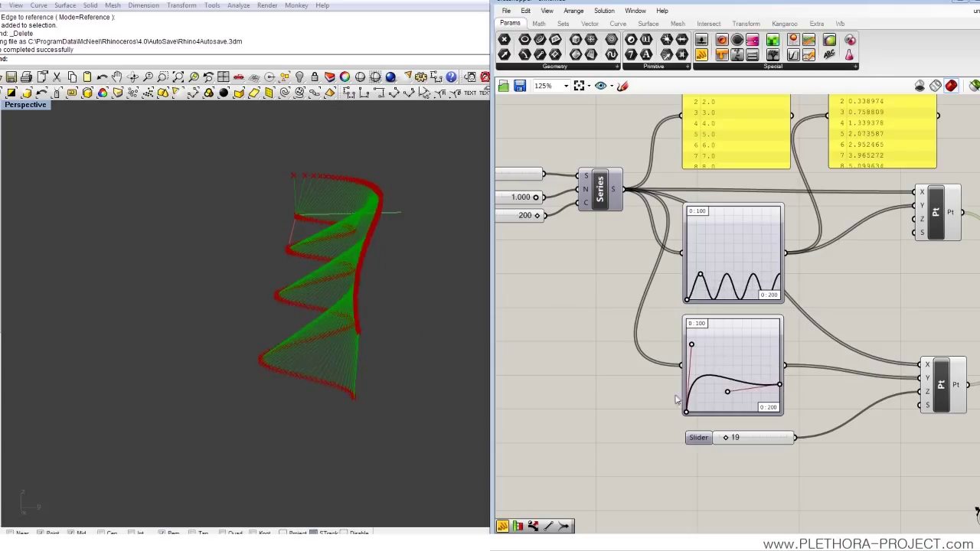
{"action": "left_click_drag", "start_coordinate": [693, 344], "coordinate": [724, 330]}
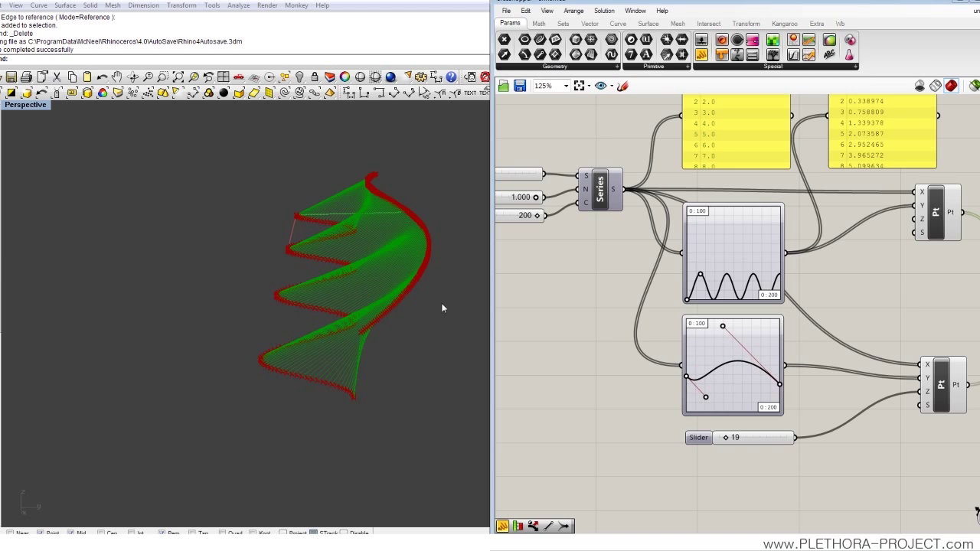
{"action": "left_click_drag", "start_coordinate": [780, 386], "coordinate": [774, 412]}
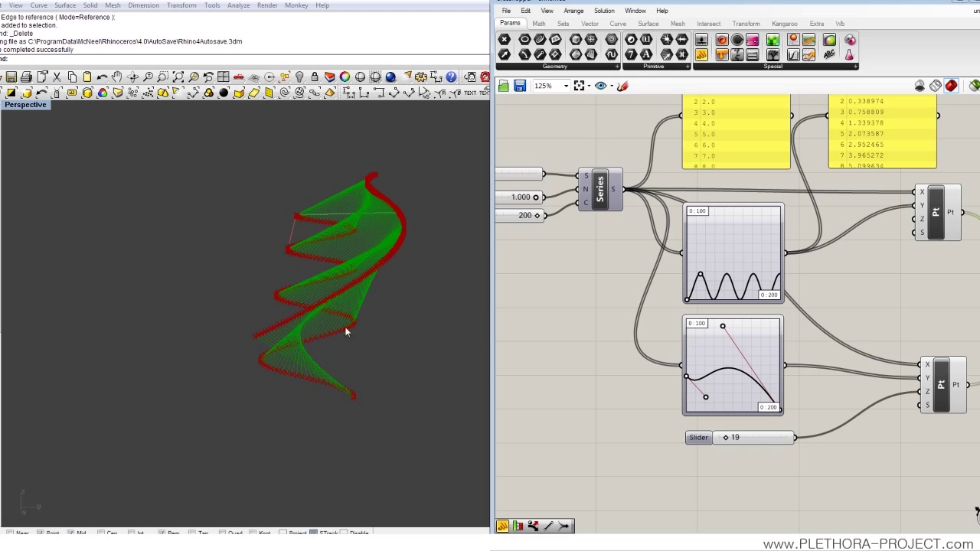
{"action": "mouse_move", "coordinate": [346, 331]}
{"action": "right_mouse_down"}
{"action": "mouse_move", "coordinate": [352, 271]}
{"action": "mouse_move", "coordinate": [325, 296]}
{"action": "mouse_move", "coordinate": [281, 258]}
{"action": "mouse_move", "coordinate": [304, 346]}
{"action": "mouse_move", "coordinate": [324, 306]}
{"action": "mouse_move", "coordinate": [387, 378]}
{"action": "mouse_move", "coordinate": [451, 354]}
{"action": "right_mouse_up"}
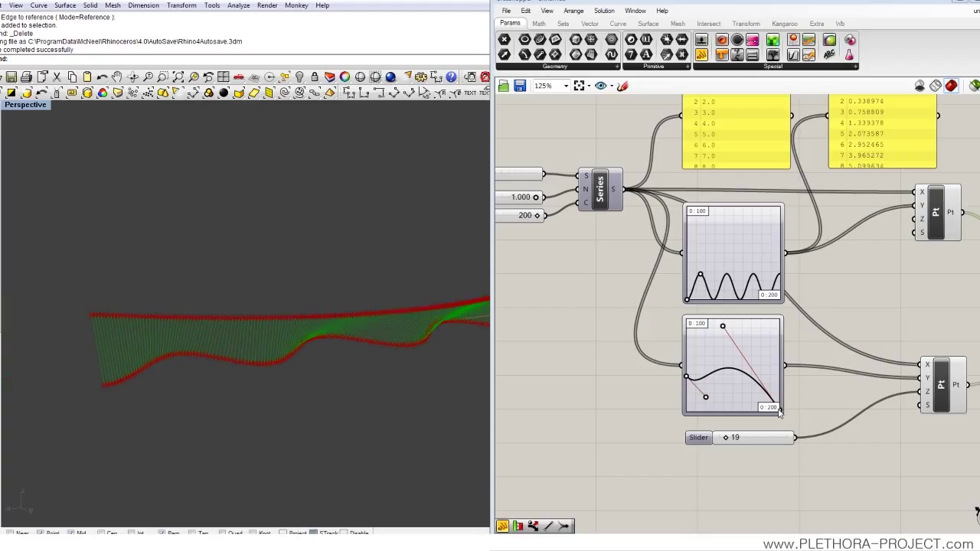
{"action": "left_click_drag", "start_coordinate": [779, 411], "coordinate": [671, 423]}
{"action": "left_click_drag", "start_coordinate": [725, 328], "coordinate": [743, 363]}
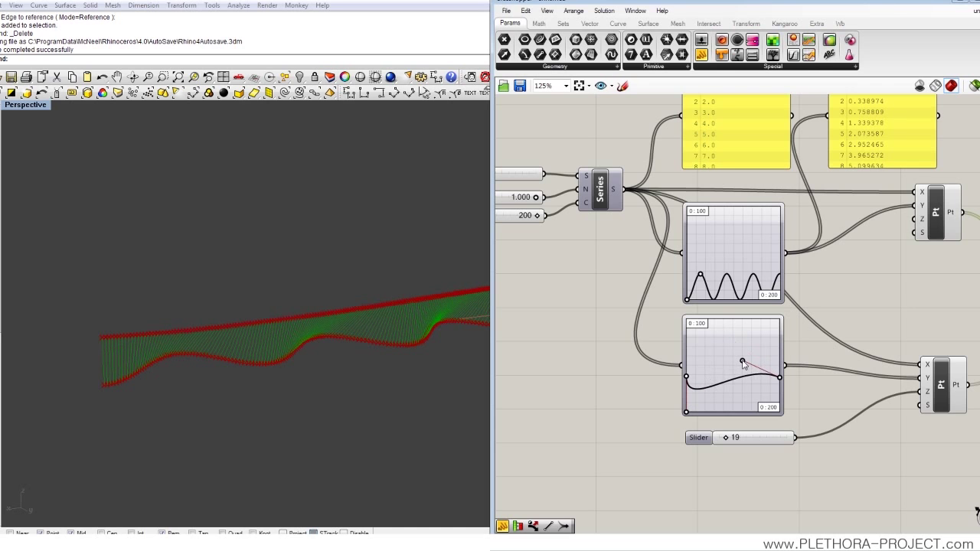
{"action": "right_click_drag", "start_coordinate": [469, 372], "coordinate": [337, 272]}
- Fine-tune the Bezier curve into a gentle arch and nudge the sine values panel
{"action": "scroll", "coordinate": [771, 300], "scroll_direction": "down", "scroll_amount": 3}
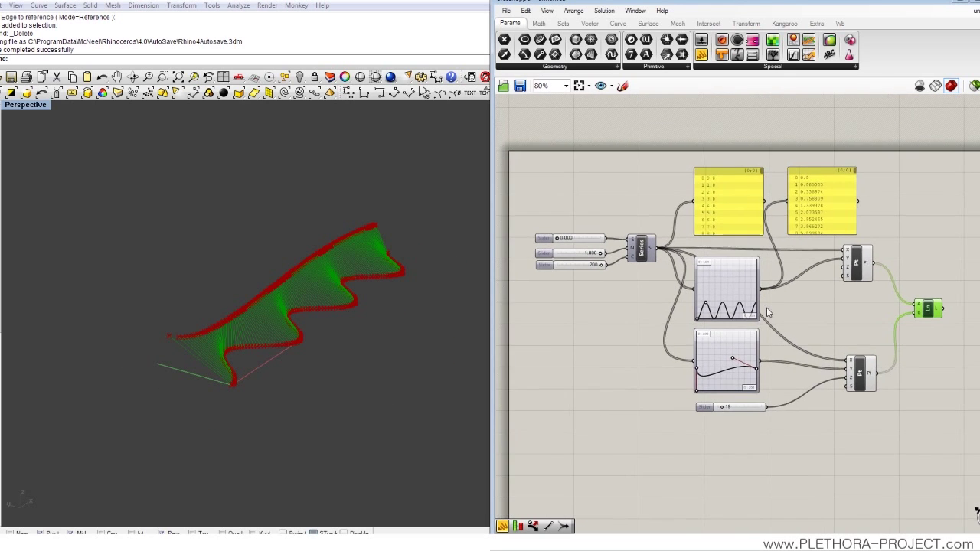
{"action": "right_click_drag", "start_coordinate": [763, 314], "coordinate": [787, 292]}
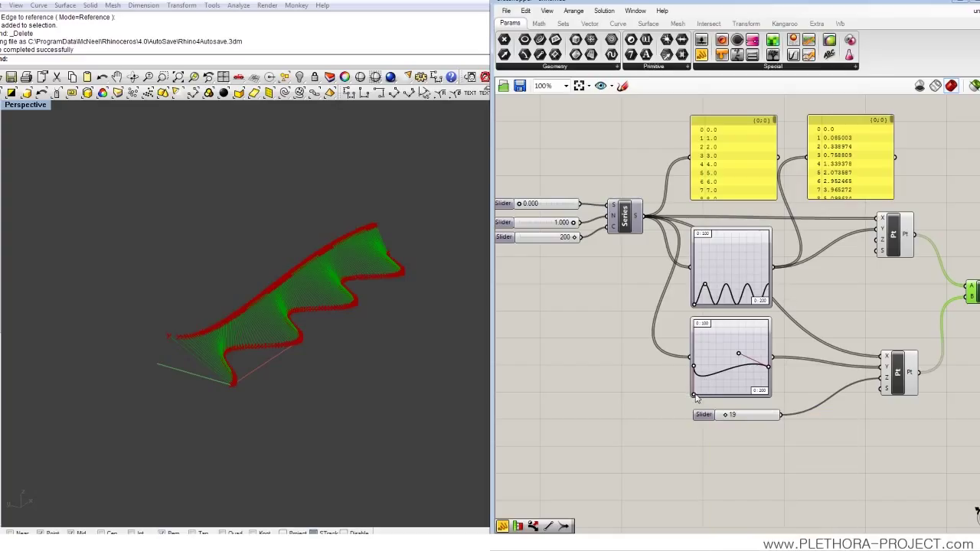
{"action": "left_click_drag", "start_coordinate": [737, 353], "coordinate": [743, 346]}
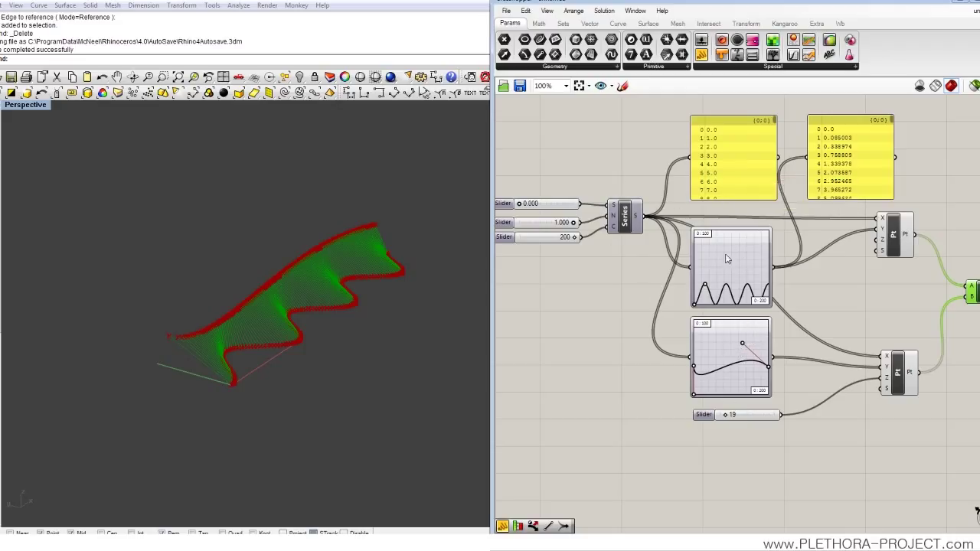
{"action": "left_click_drag", "start_coordinate": [836, 174], "coordinate": [845, 175]}
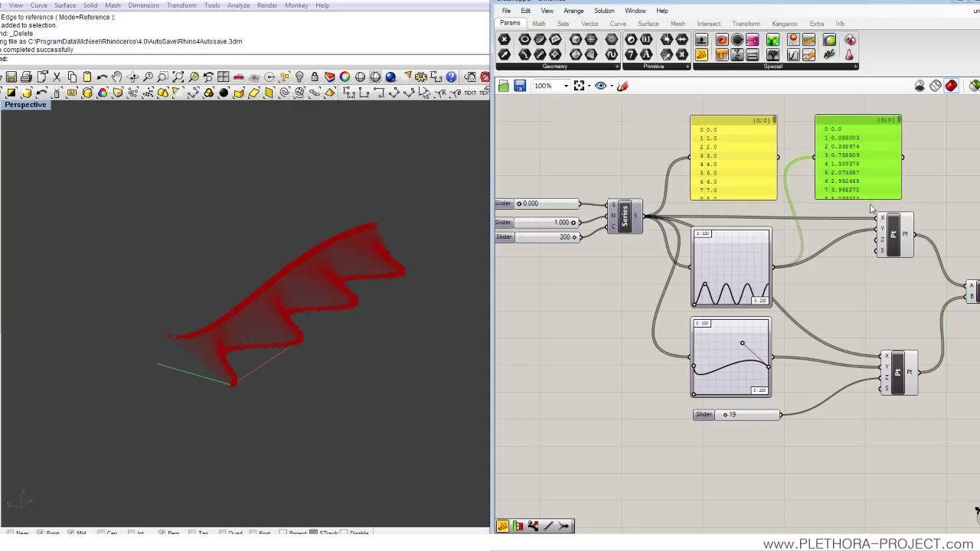
- Preview the lower point row and then the Line component's wall in Rhino
{"action": "left_click", "coordinate": [894, 371]}
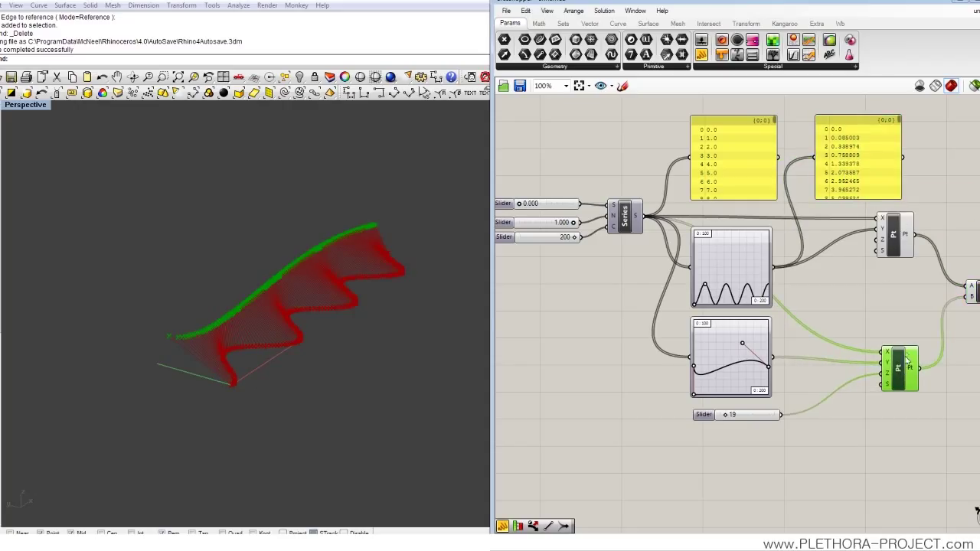
{"action": "right_click_drag", "start_coordinate": [907, 360], "coordinate": [843, 354]}
{"action": "left_click", "coordinate": [921, 291]}
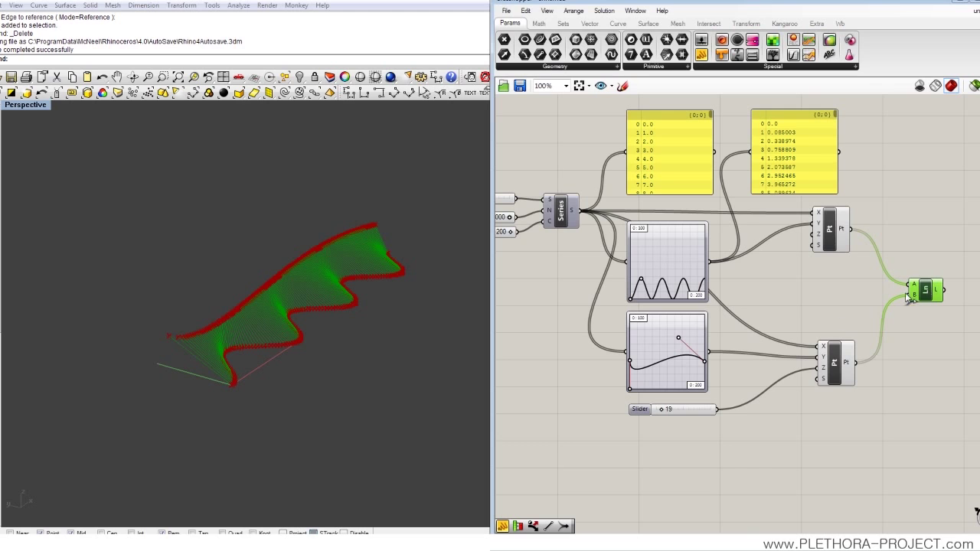
{"action": "right_click_drag", "start_coordinate": [712, 338], "coordinate": [765, 346]}
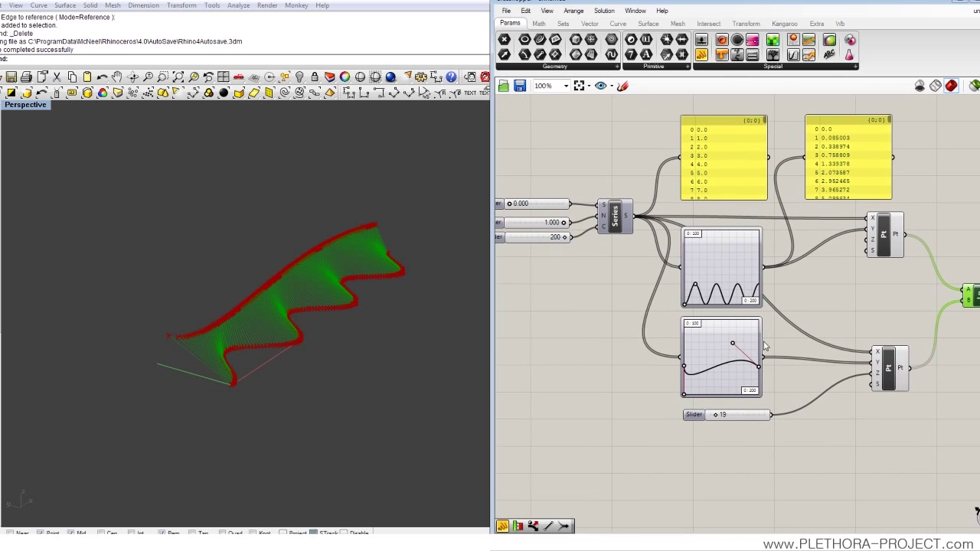